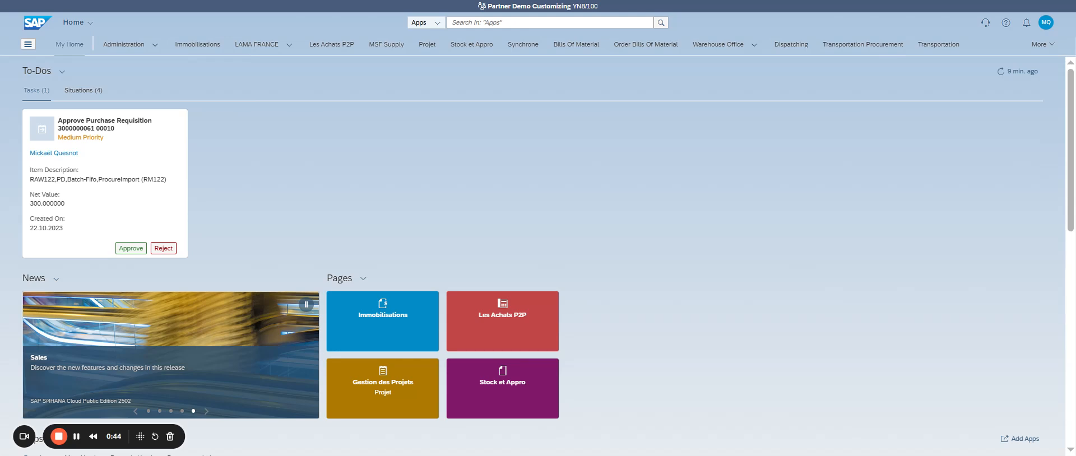
Step: Open the Post Goods Movement app and set it to a goods issue that references a purchase order
type("Post Goods Movement")
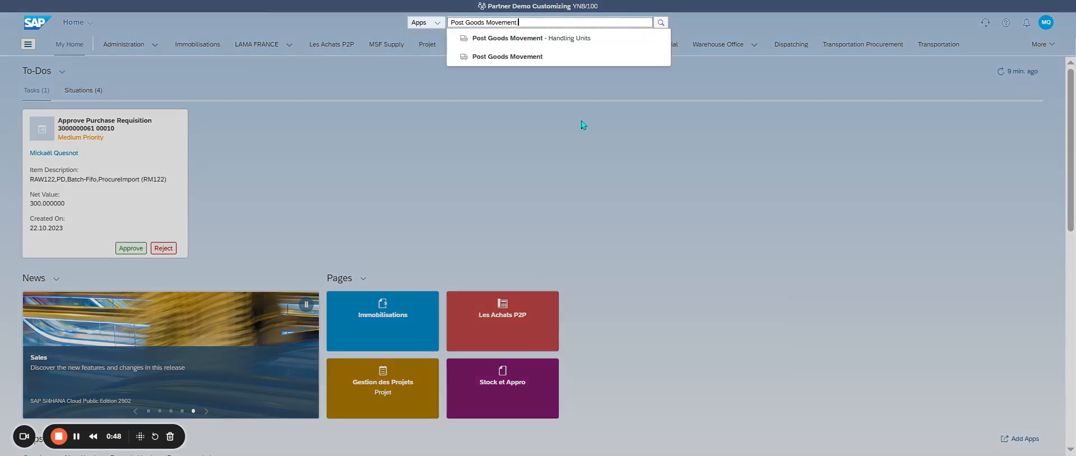
left_click(520, 58)
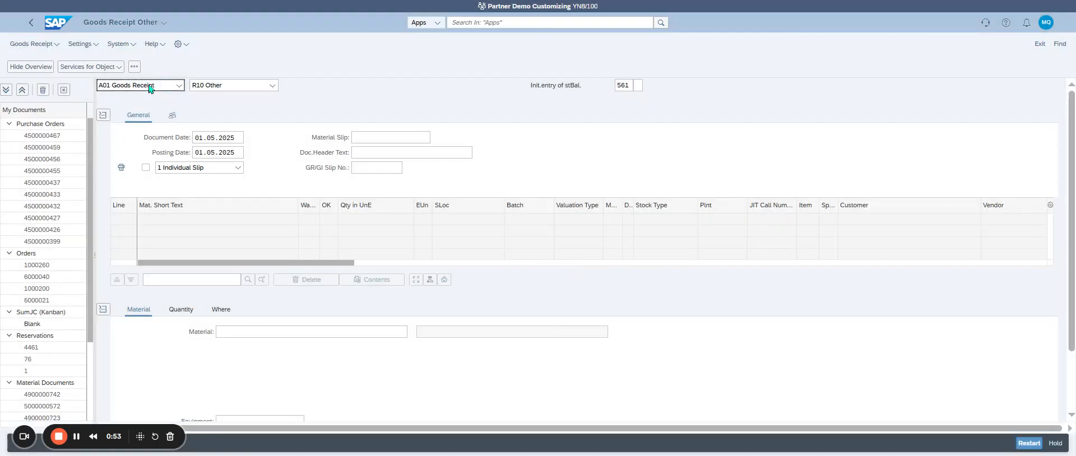
left_click(153, 88)
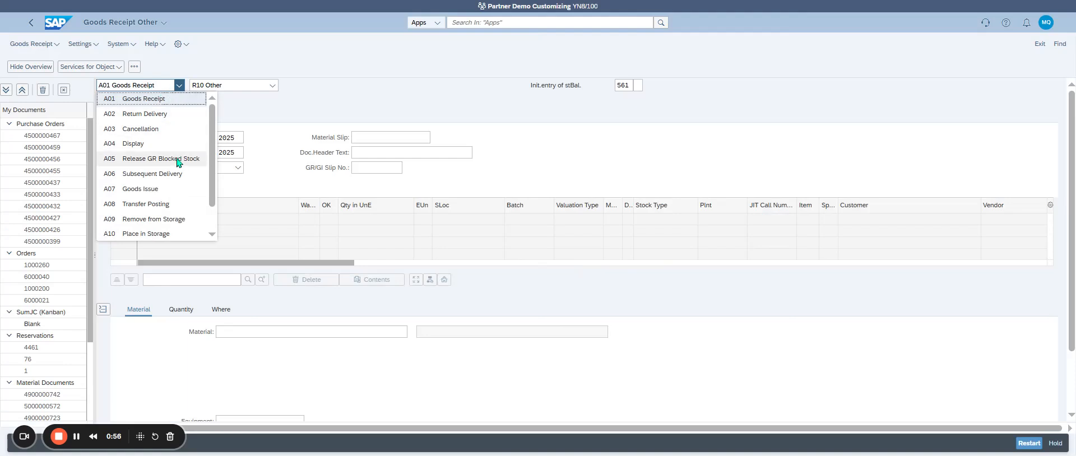
left_click(176, 190)
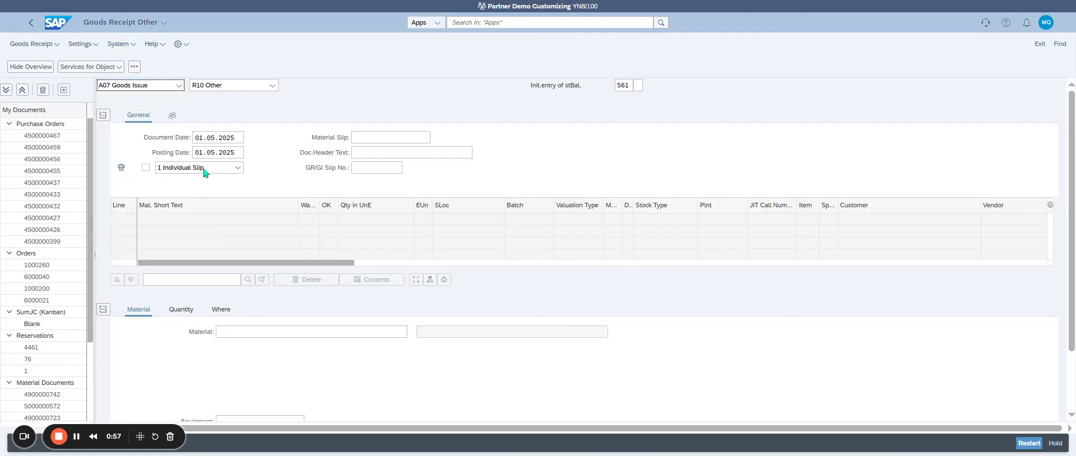
left_click(263, 86)
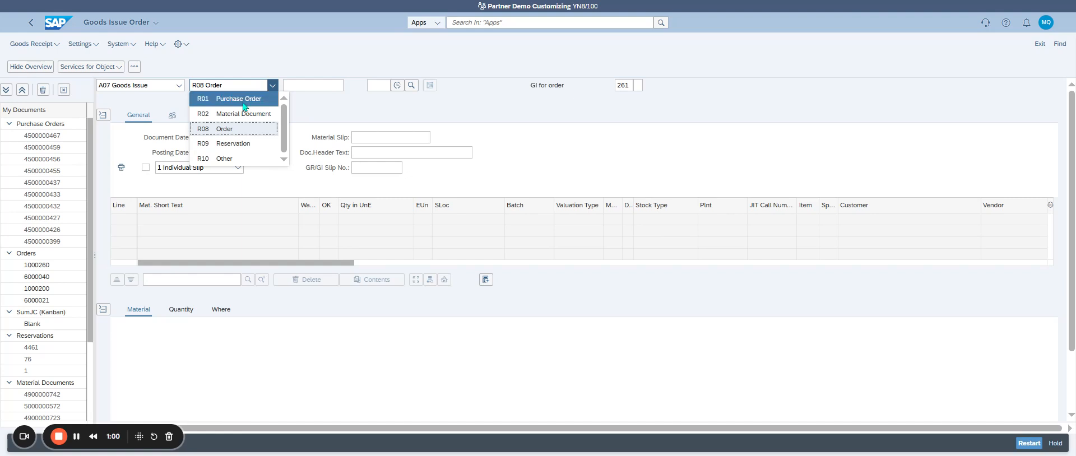
left_click(259, 102)
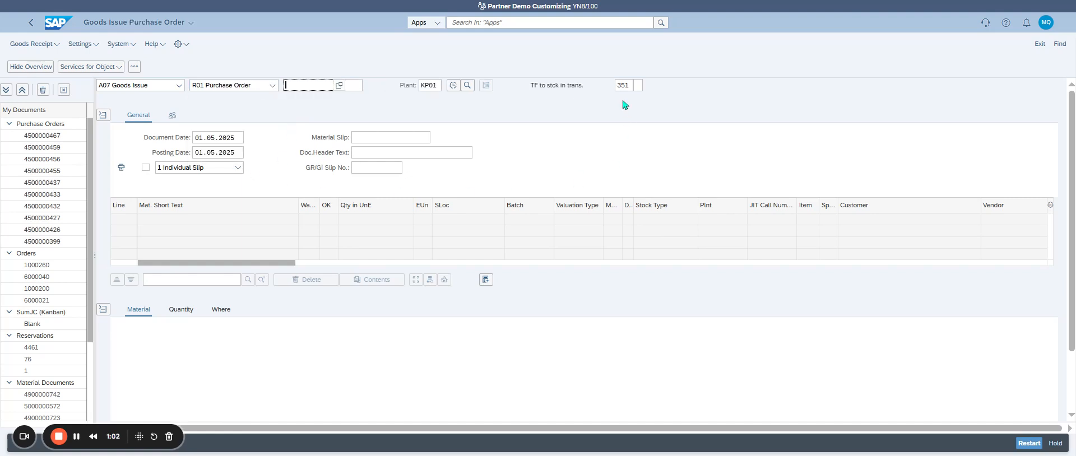
double_click(620, 85)
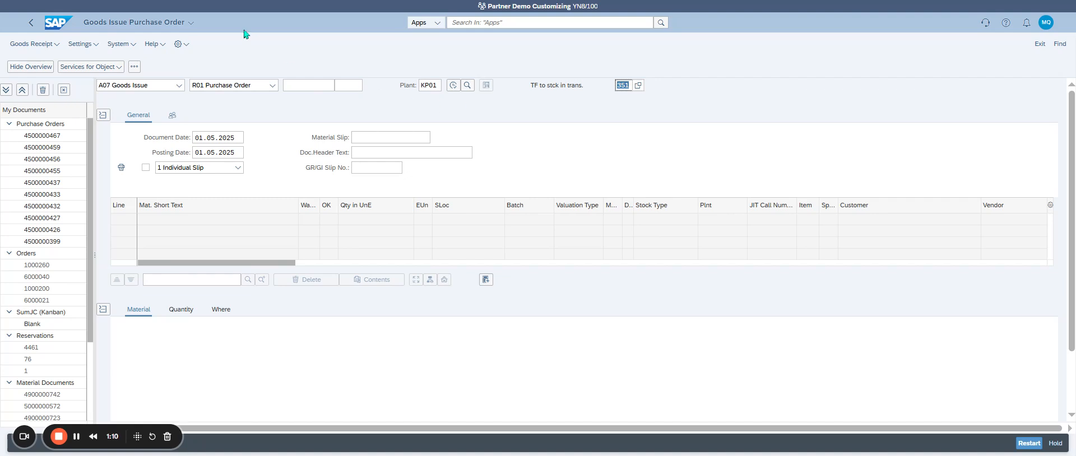
Step: Look up purchase orders dated 01.05.2025 and load the first one as the reference for the goods issue
left_click(317, 86)
key("F4")
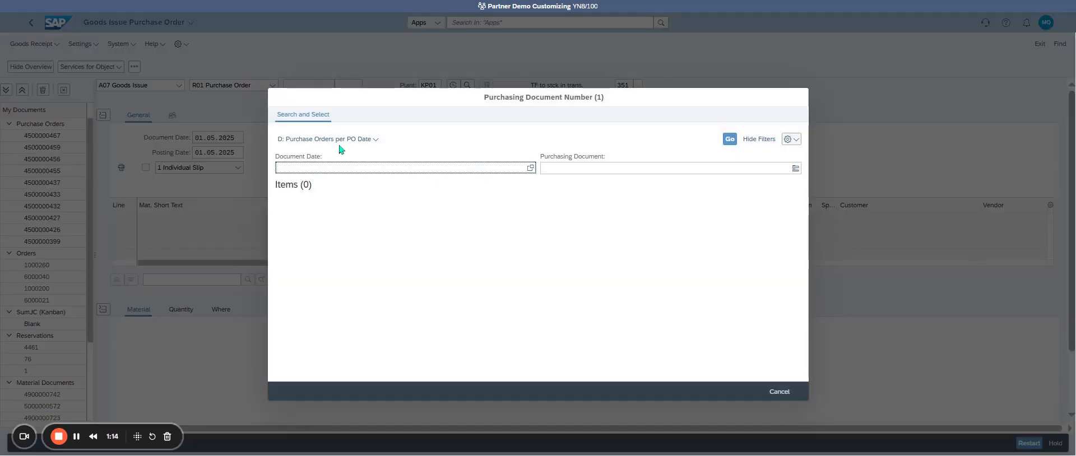
left_click(530, 170)
left_click(500, 271)
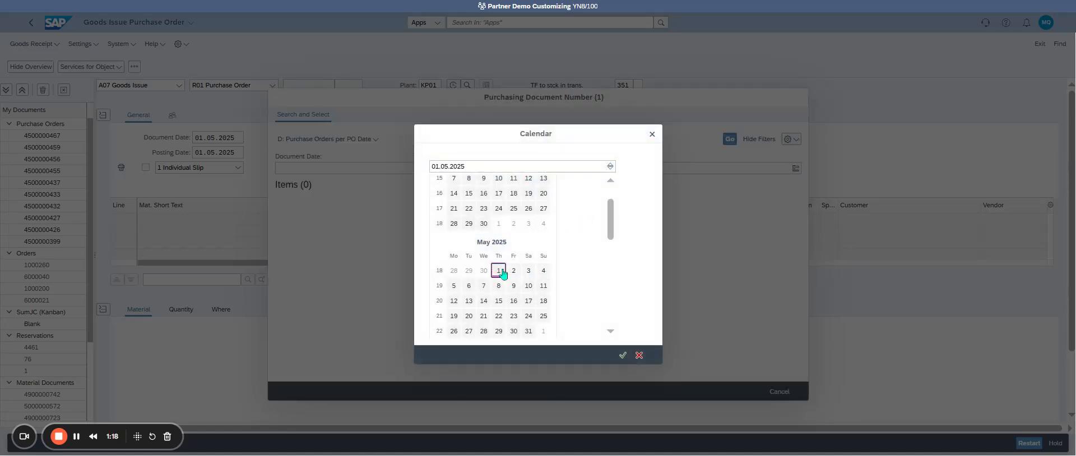
left_click(503, 272)
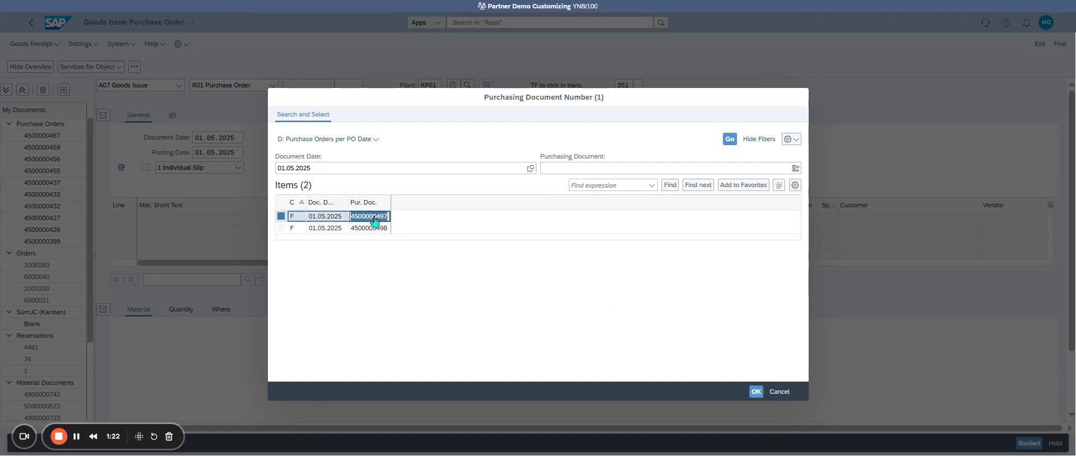
left_click(374, 219)
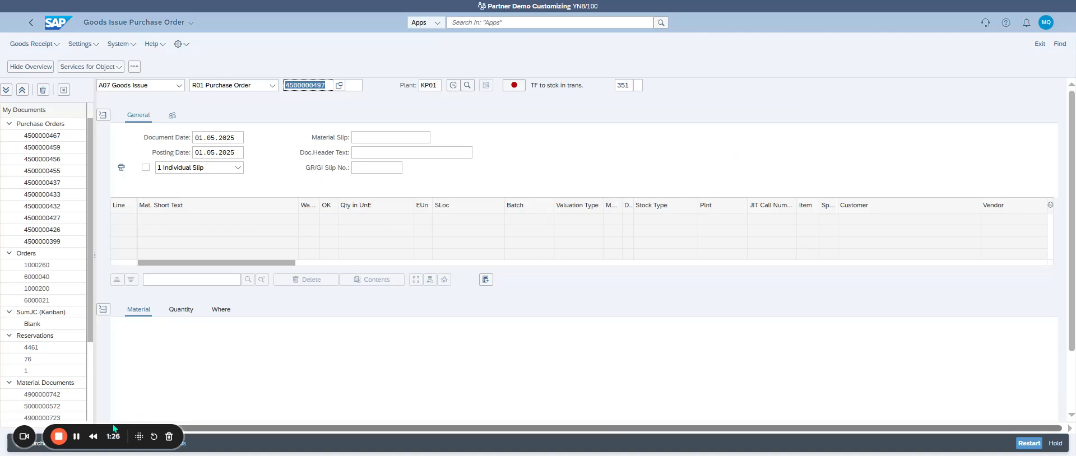
left_click_drag(144, 433, 401, 434)
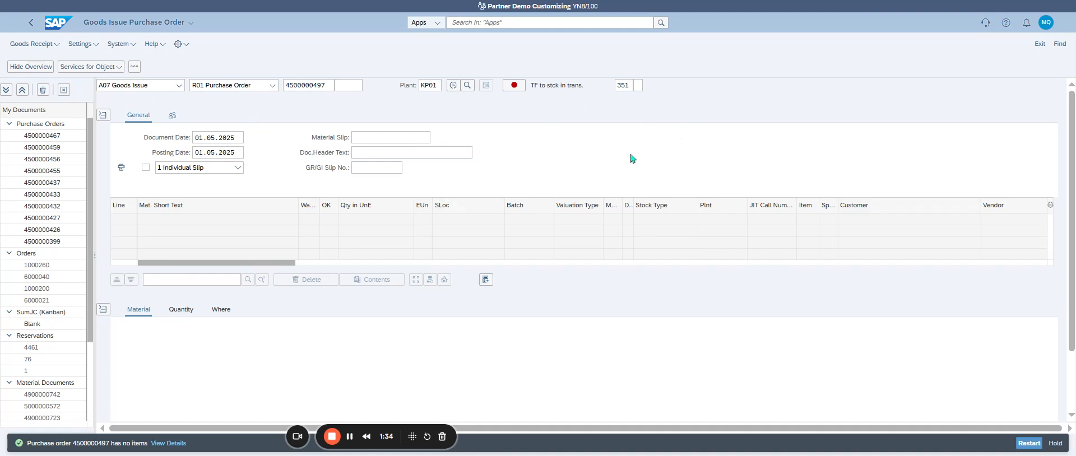
Step: Copy the purchase order number and open Display Purchase Order - Advanced using transaction me23n
left_click(320, 86)
double_click(326, 87)
key("ctrl+c")
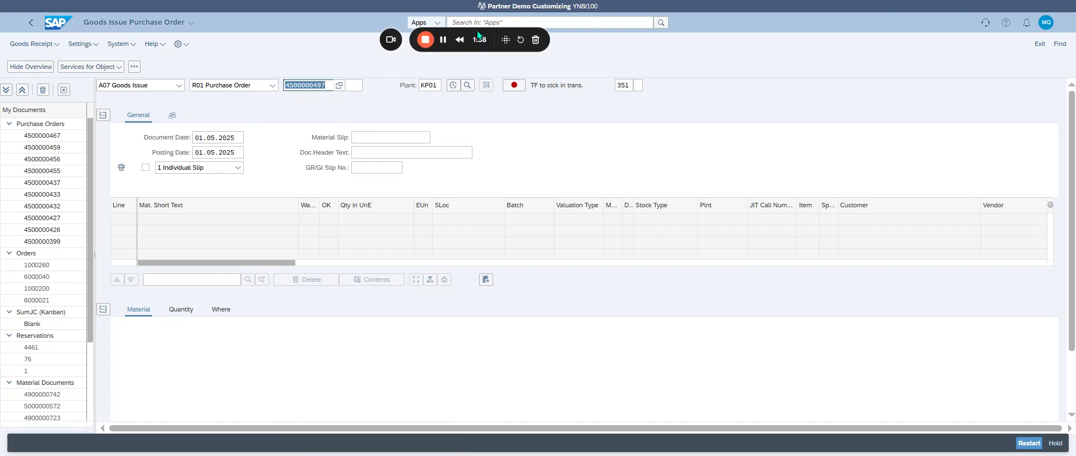
left_click(478, 34)
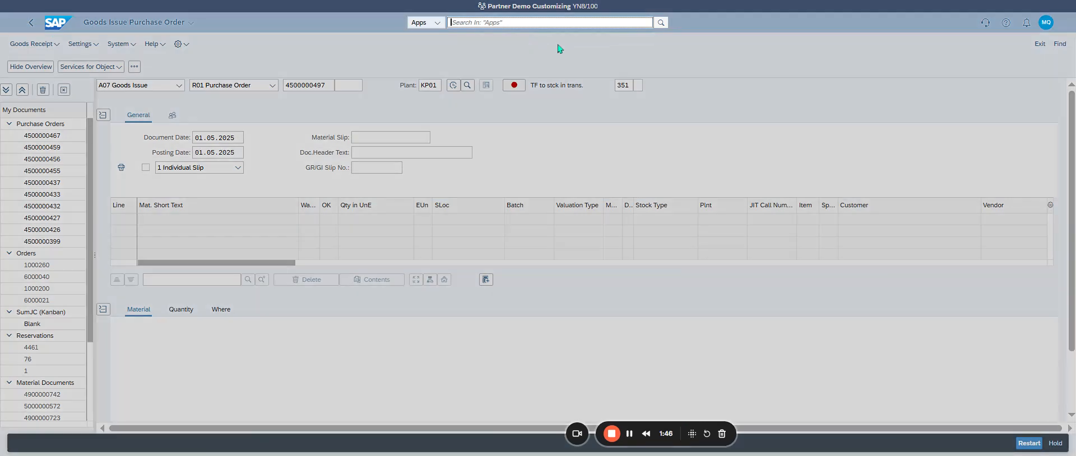
type("me23n")
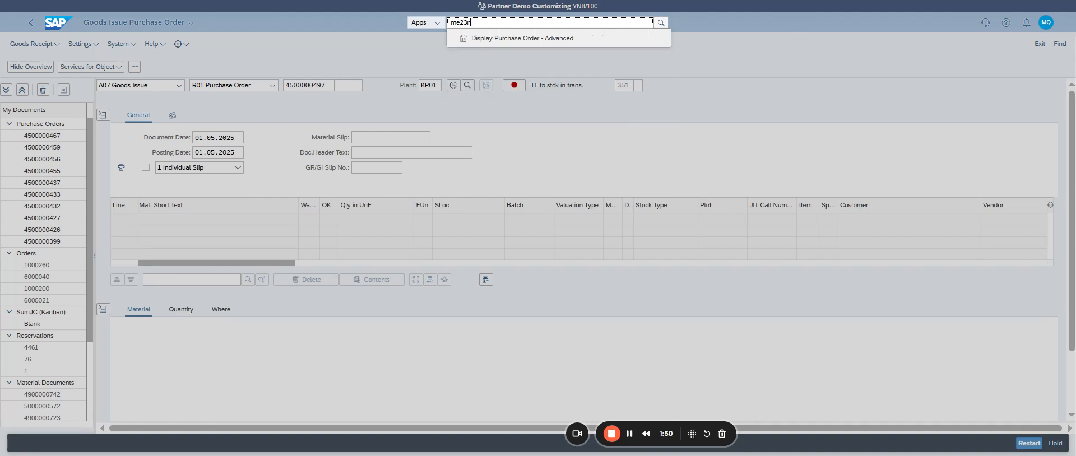
key("Return")
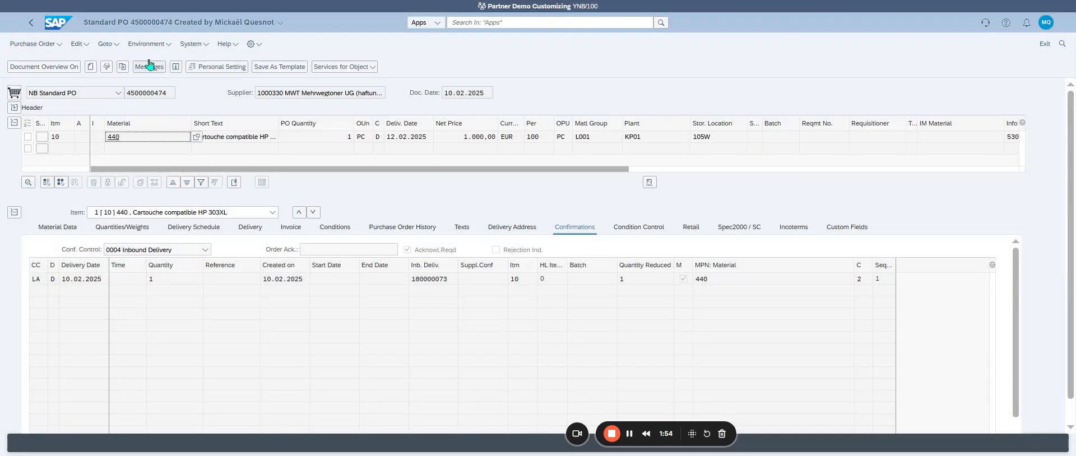
Step: Display the other purchase order whose number was copied from the goods issue
left_click(122, 67)
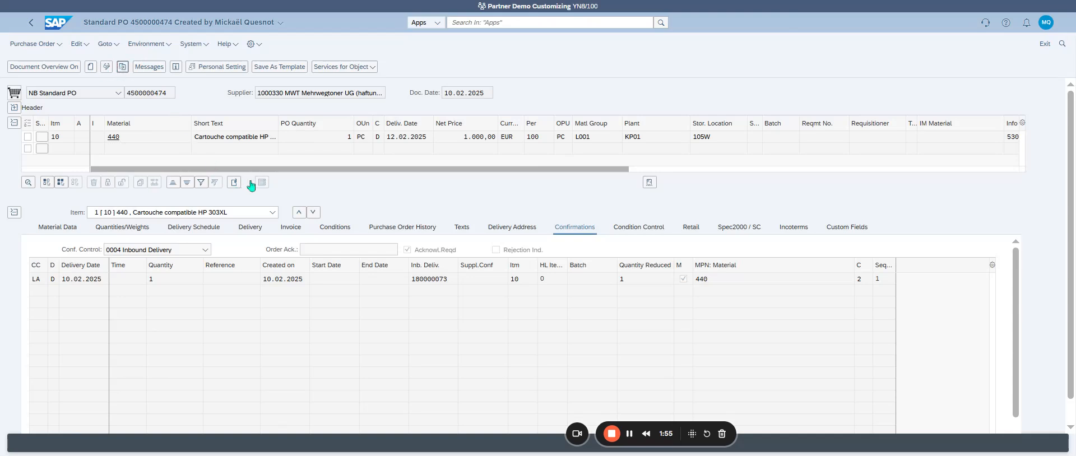
key("ctrl+v")
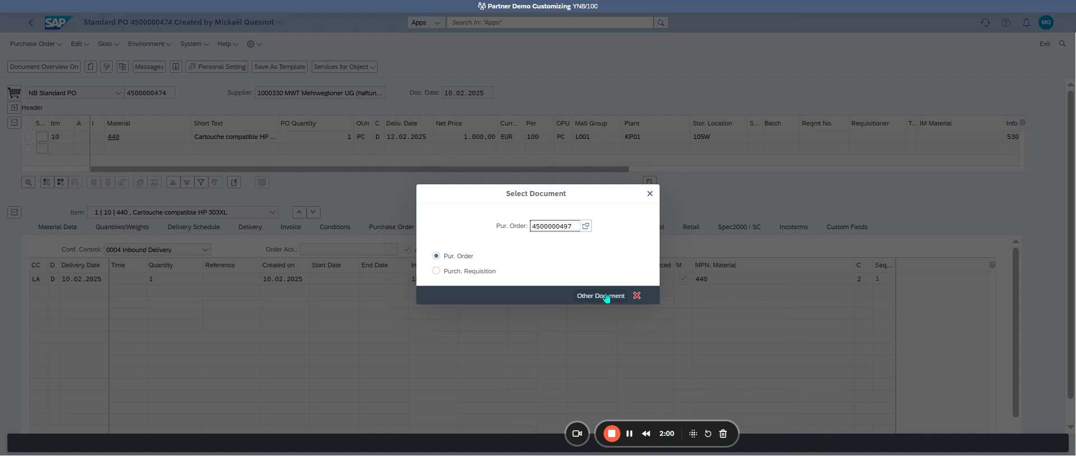
left_click(613, 296)
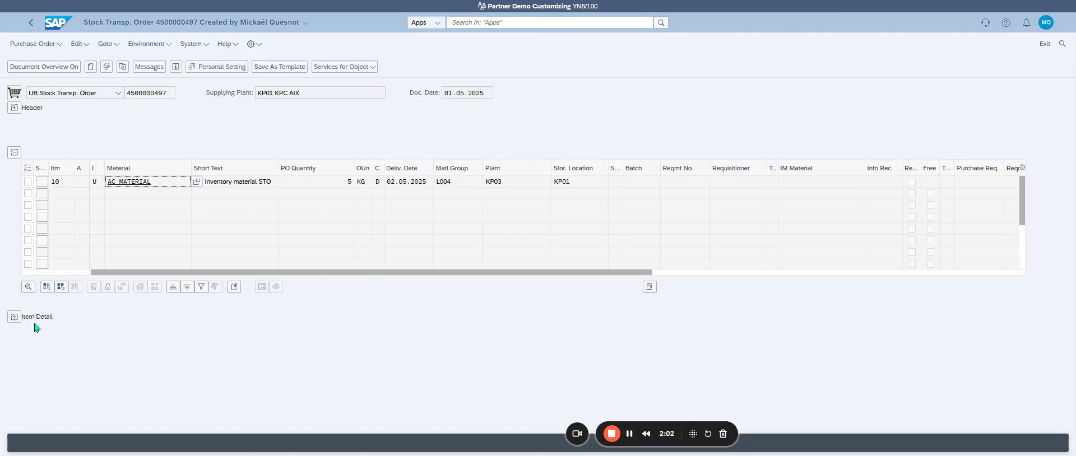
Step: Examine the stock transport order's supplying plant, header approval status, item confirmations and item delivery data
left_click(14, 316)
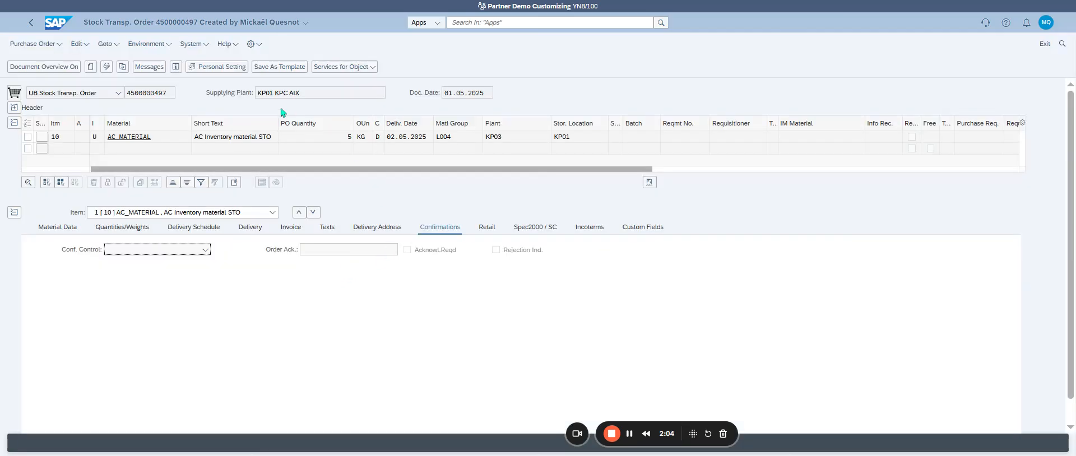
left_click(278, 95)
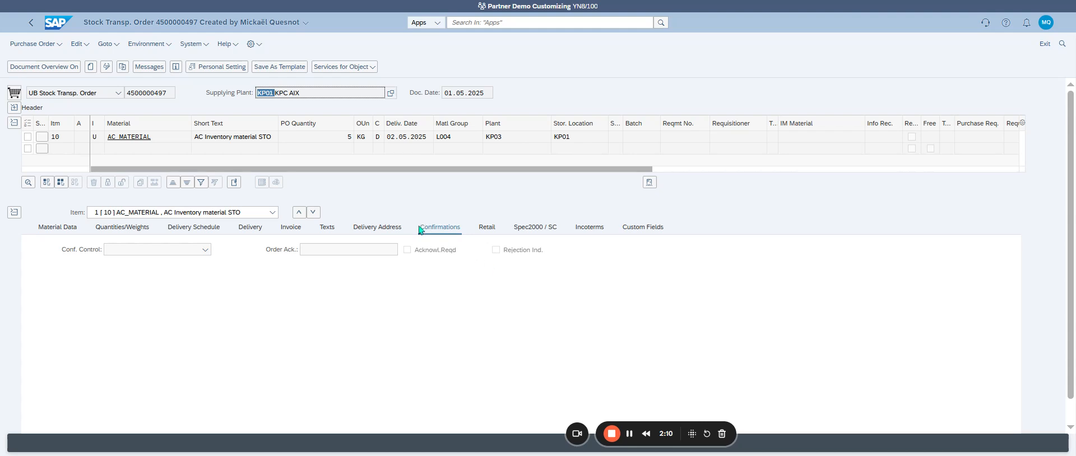
left_click(14, 107)
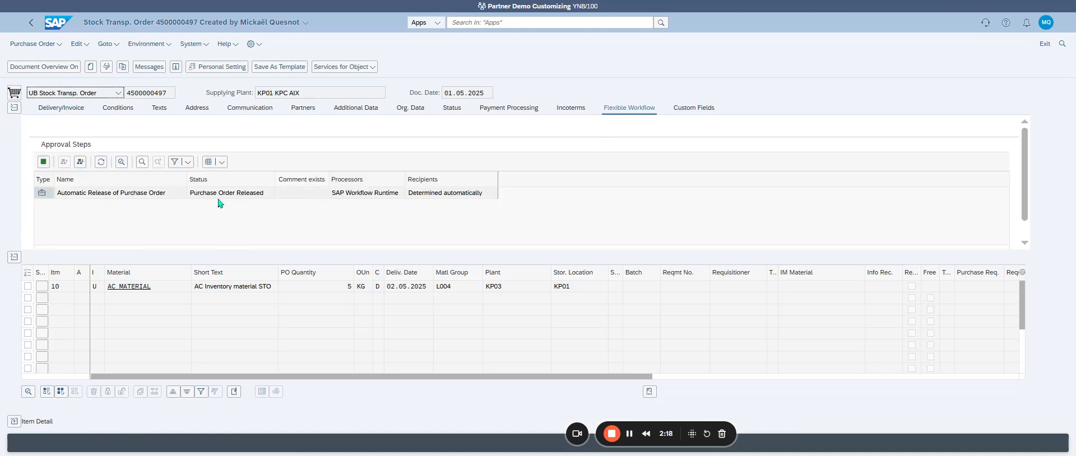
left_click(14, 421)
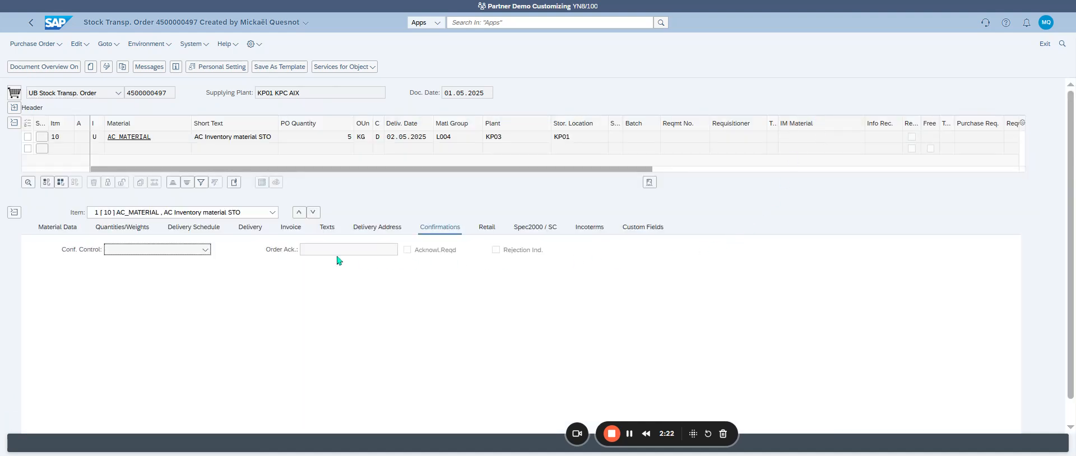
left_click(243, 228)
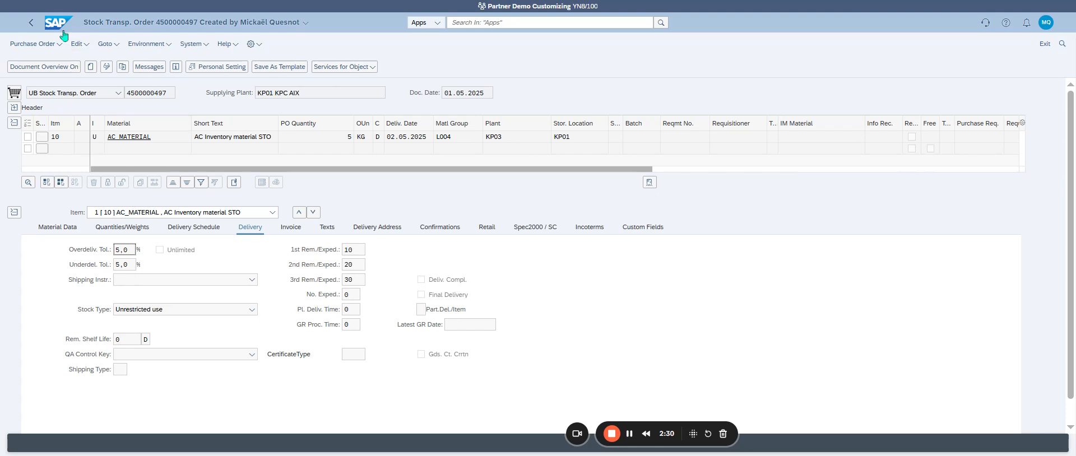
Step: Open the Manage Stock app and display the stock of AC_MATERIAL by storage location
left_click(494, 19)
type("manage stock")
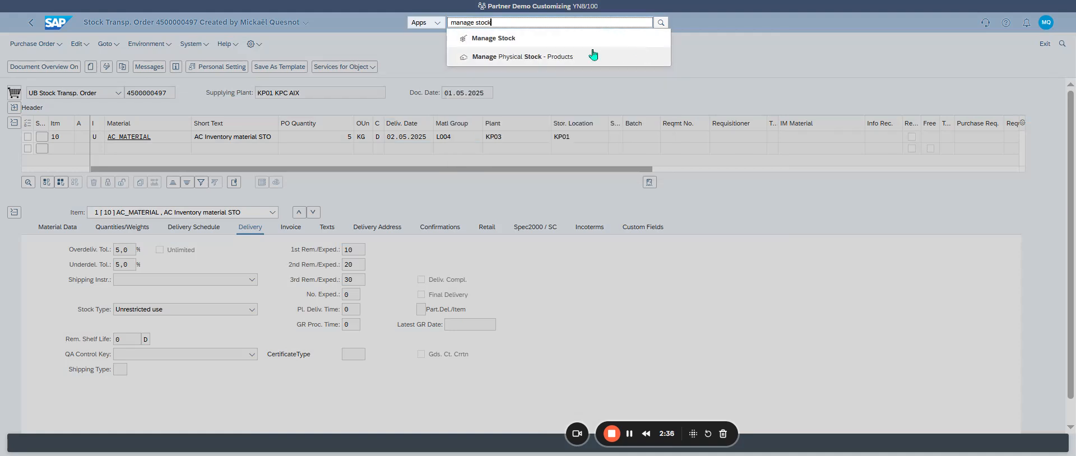
left_click(547, 43)
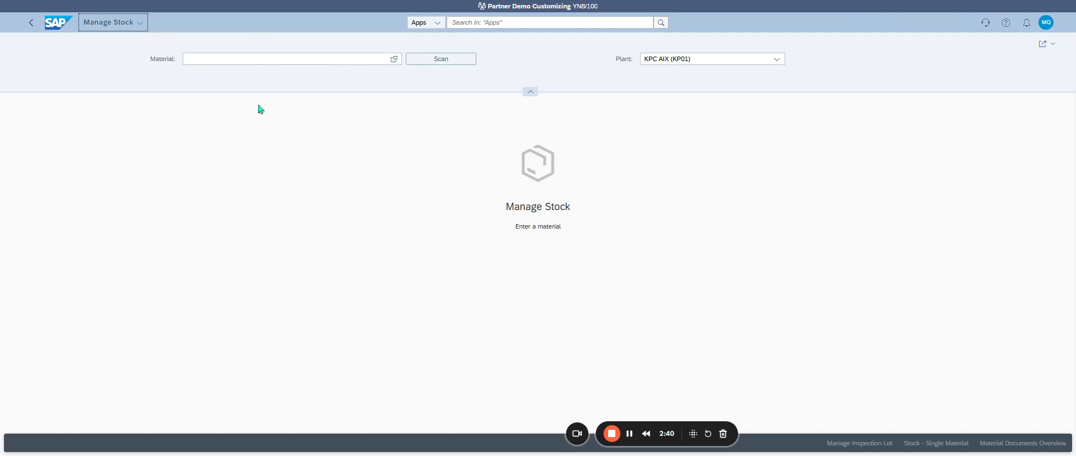
left_click(228, 60)
type("AC_MATERIA")
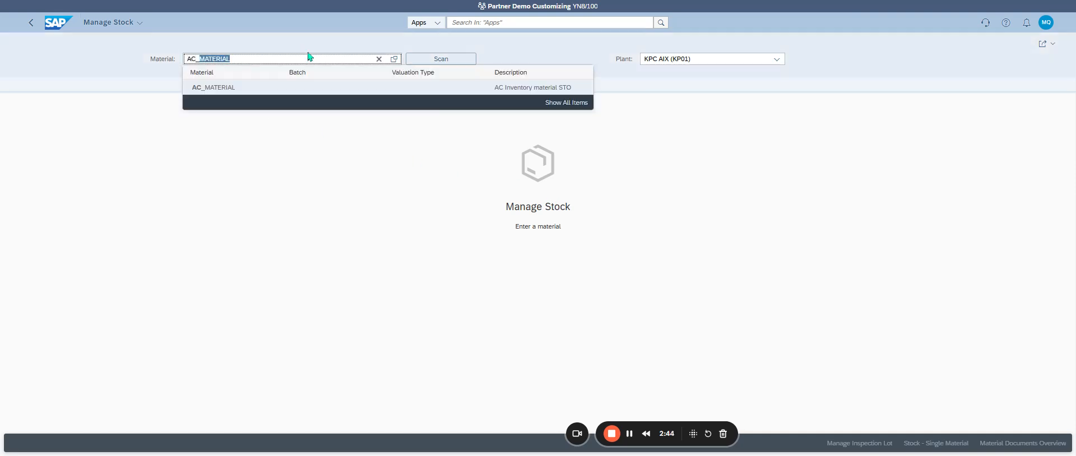
type("L")
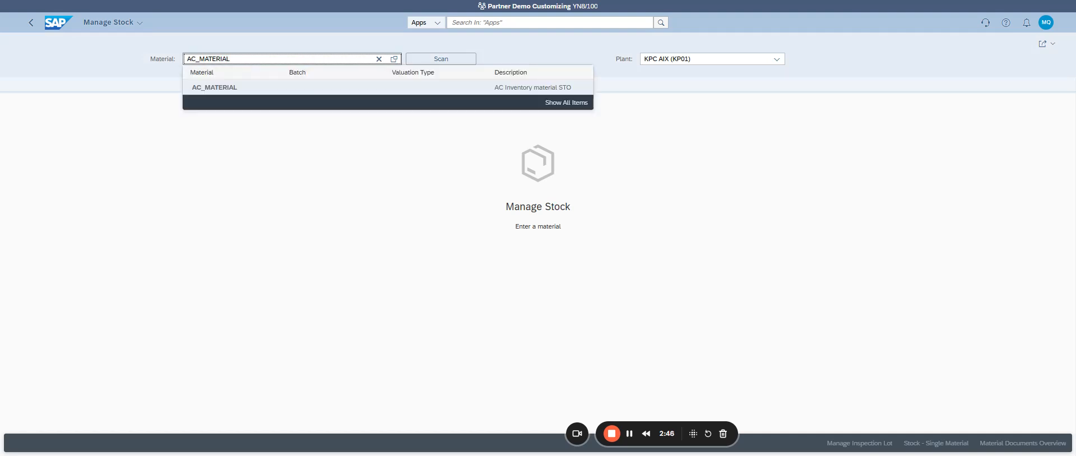
left_click(271, 87)
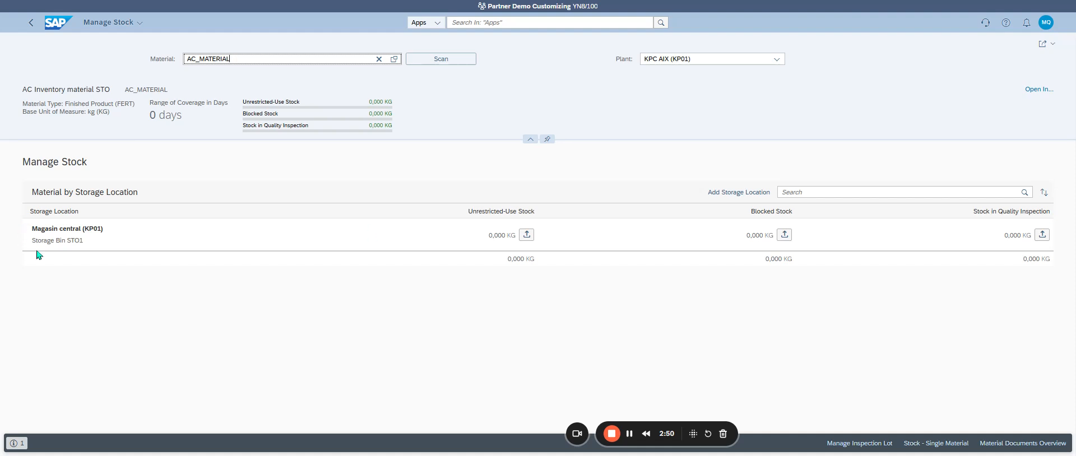
Step: Try to post an initial entry of 10 KG unrestricted-use stock in storage location Magasin central (KP01)
left_click(525, 236)
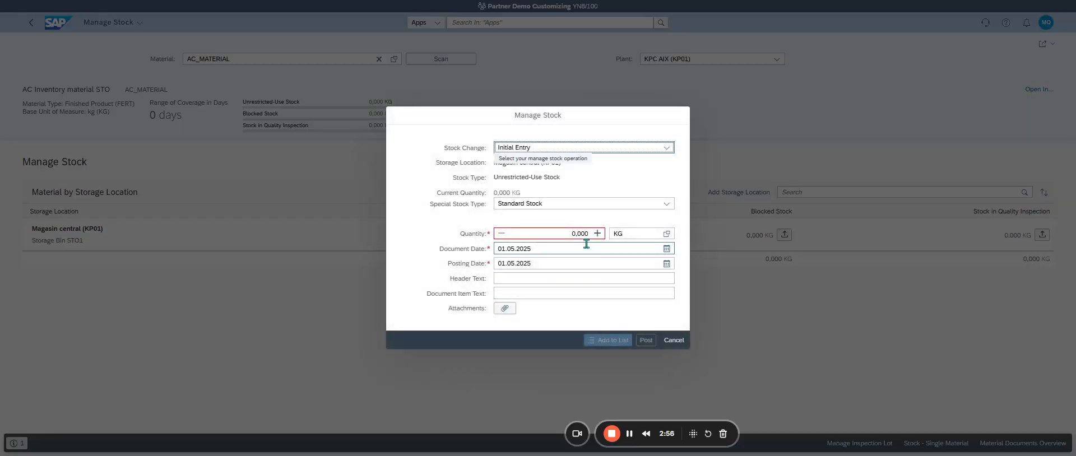
left_click(584, 236)
type("10")
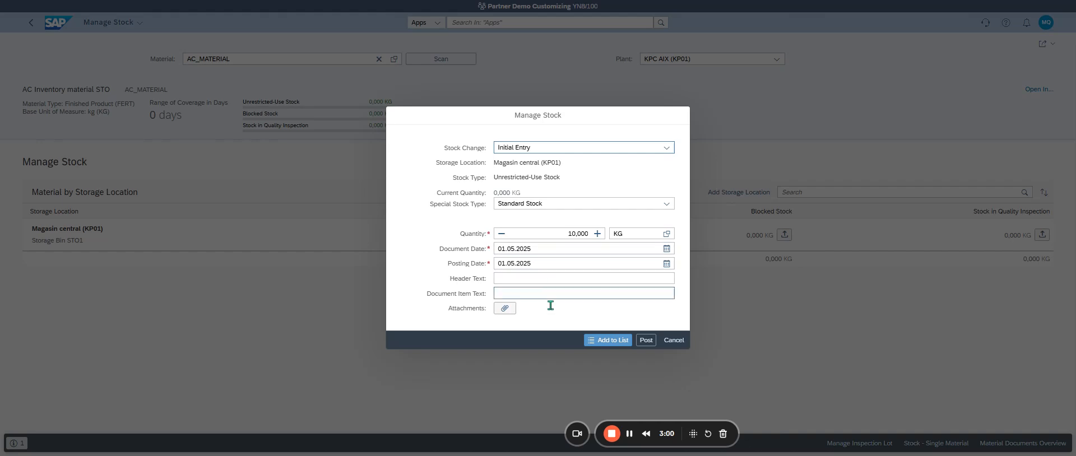
left_click(644, 341)
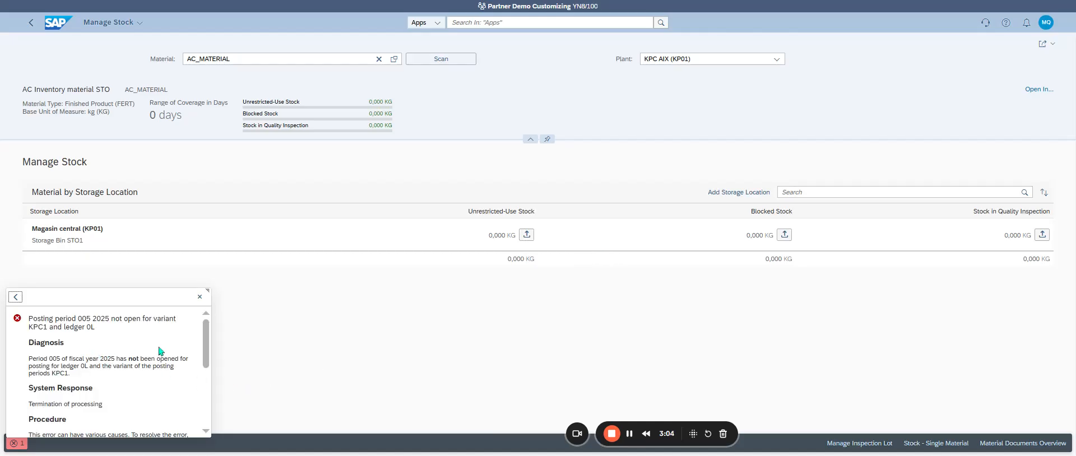
left_click(199, 297)
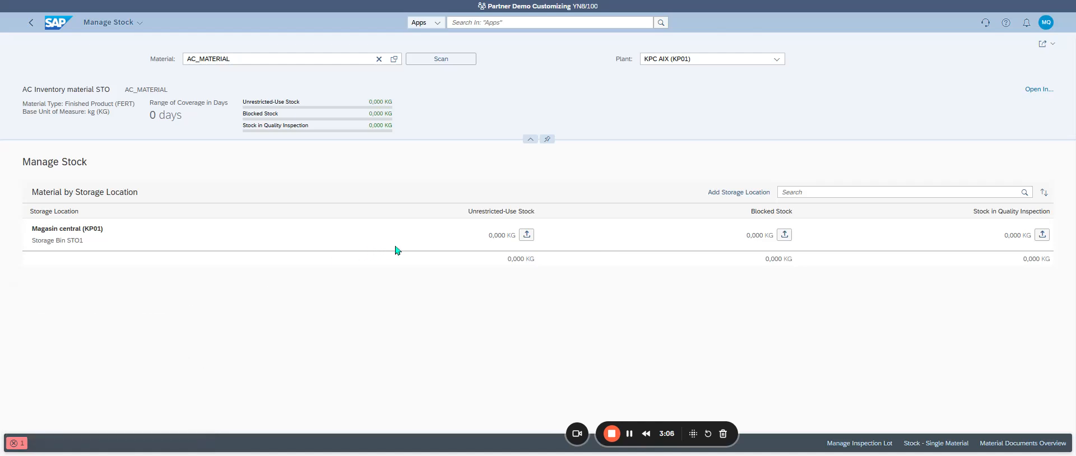
Step: Open the Close Periods app (mmpv) and run Close period only for company code KPC1 to KPC1 with the current date
left_click(482, 21)
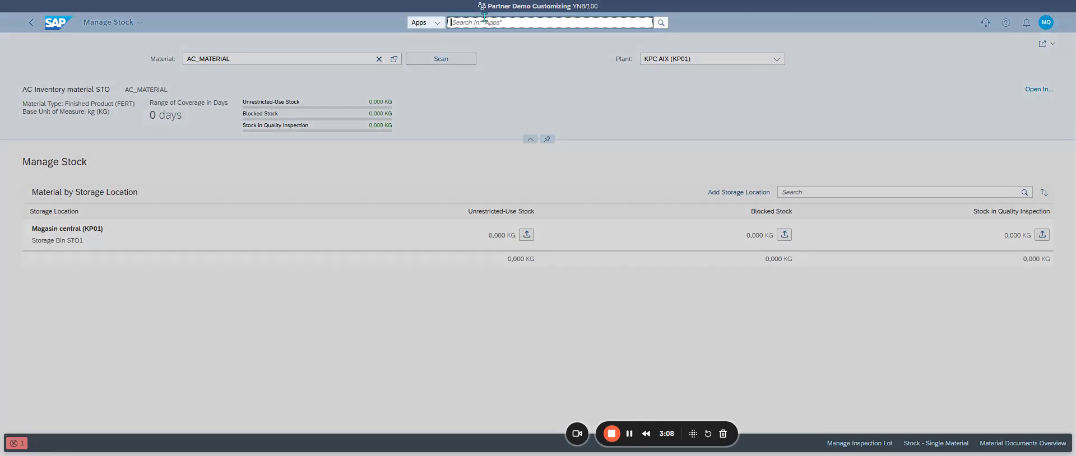
type("mmpv")
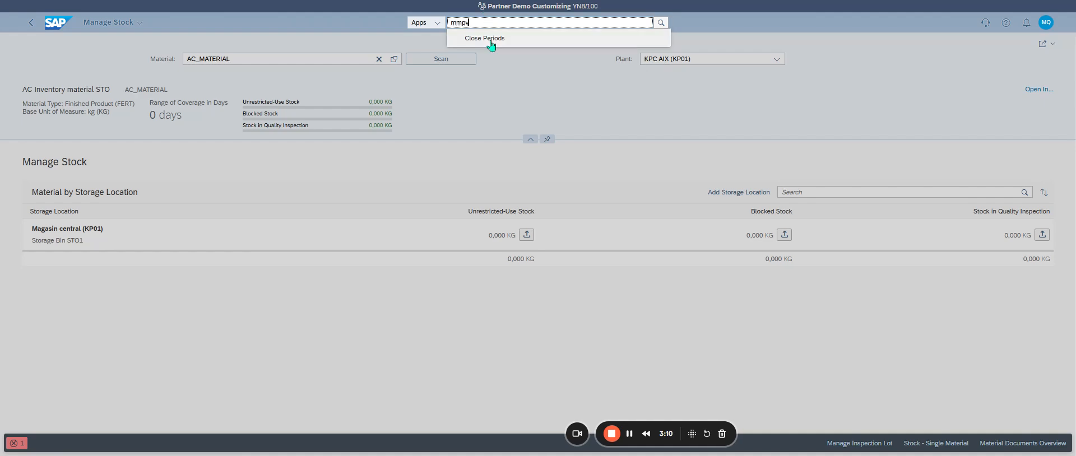
key("Return")
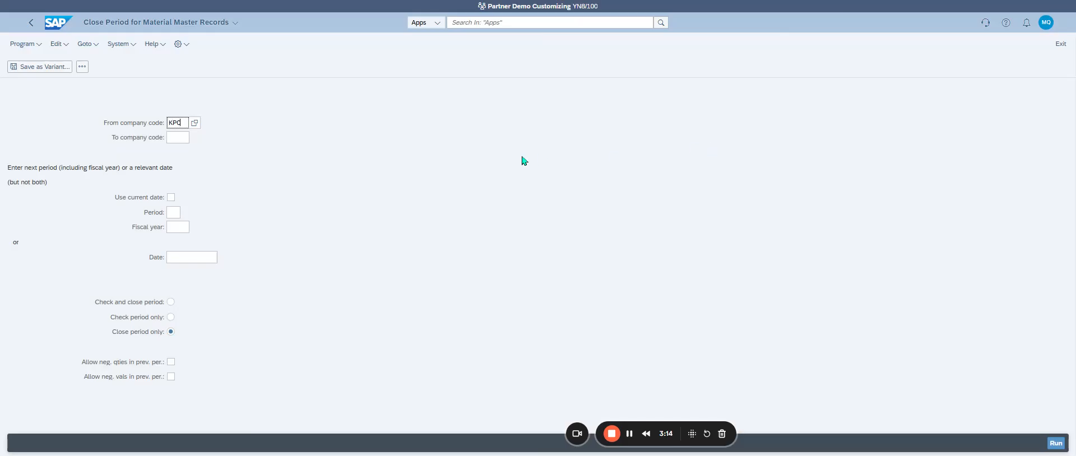
type("KPC1")
left_click(171, 197)
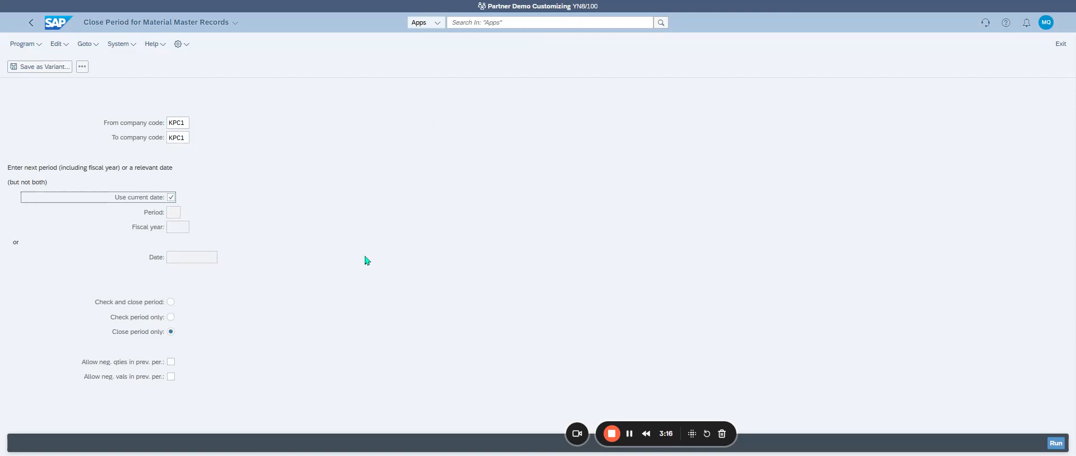
left_click(1056, 444)
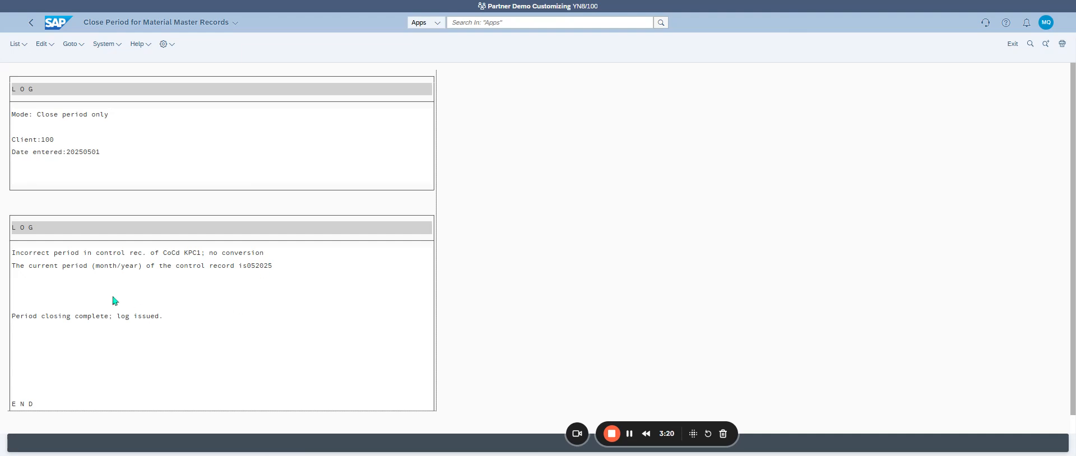
Step: Go back to the Manage Stock app and retry posting the 10 KG initial entry of unrestricted-use AC_MATERIAL in Magasin central (KP01)
left_click(493, 22)
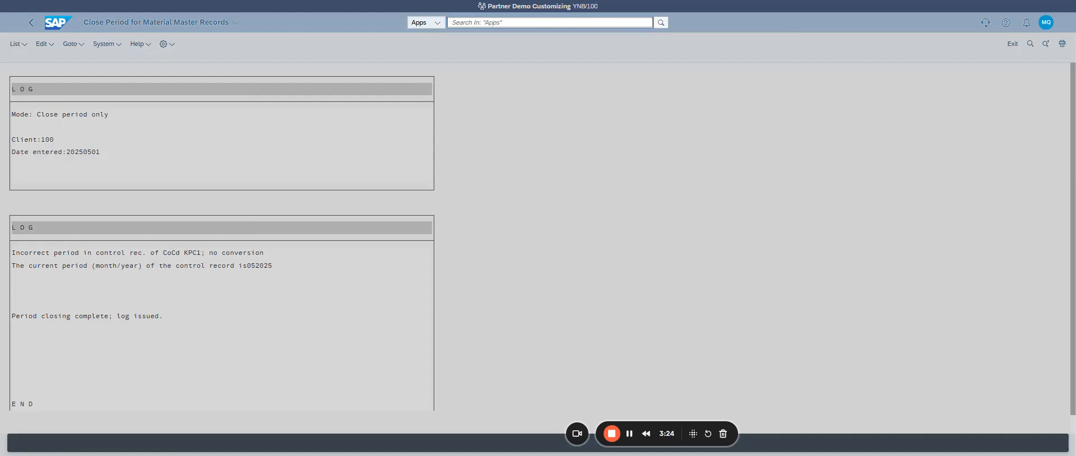
type("manage stock")
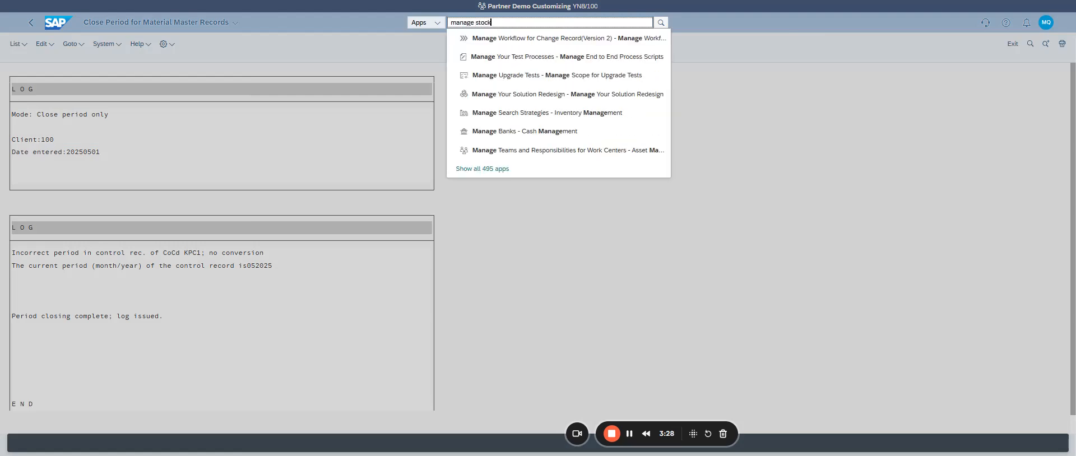
left_click(524, 56)
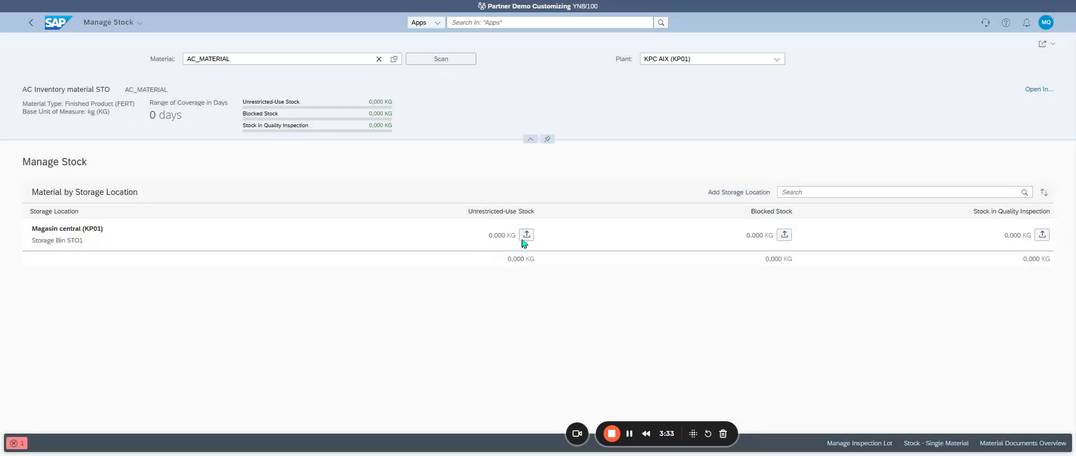
left_click(526, 235)
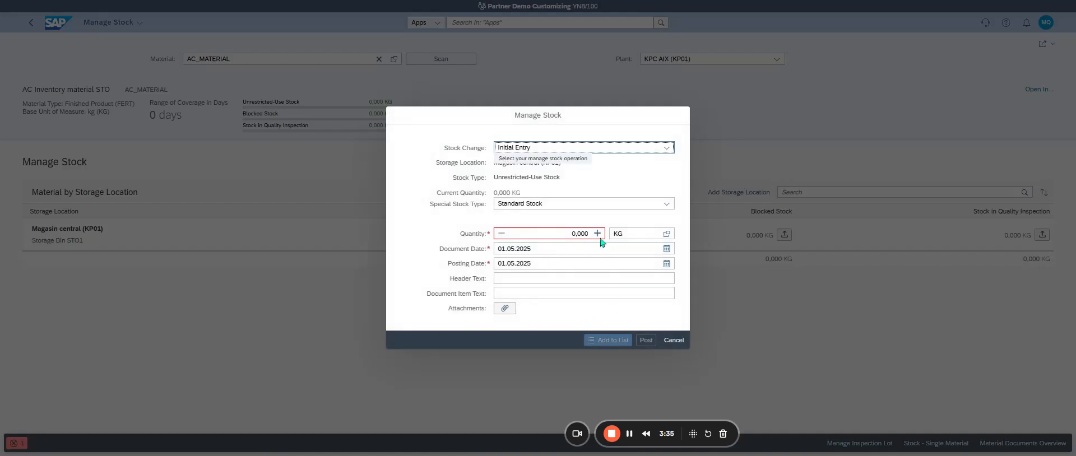
left_click(600, 238)
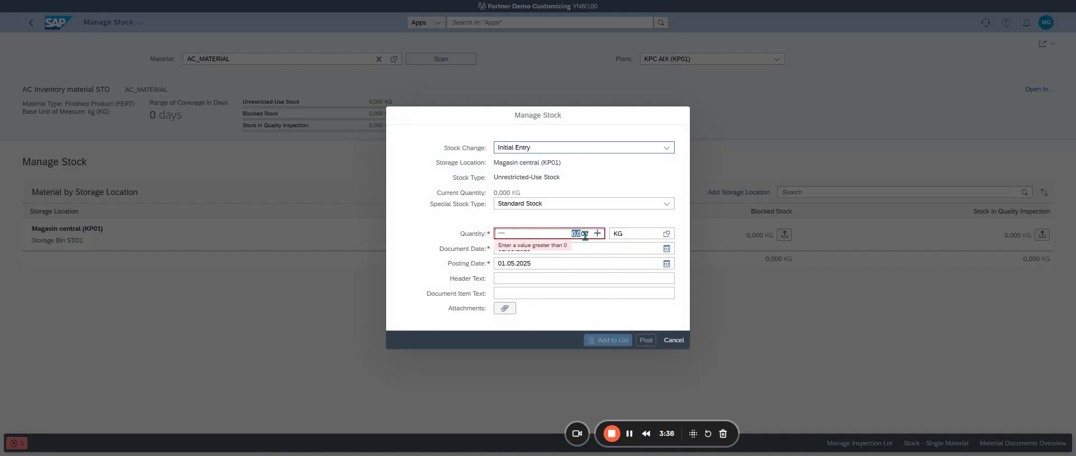
type("10,000")
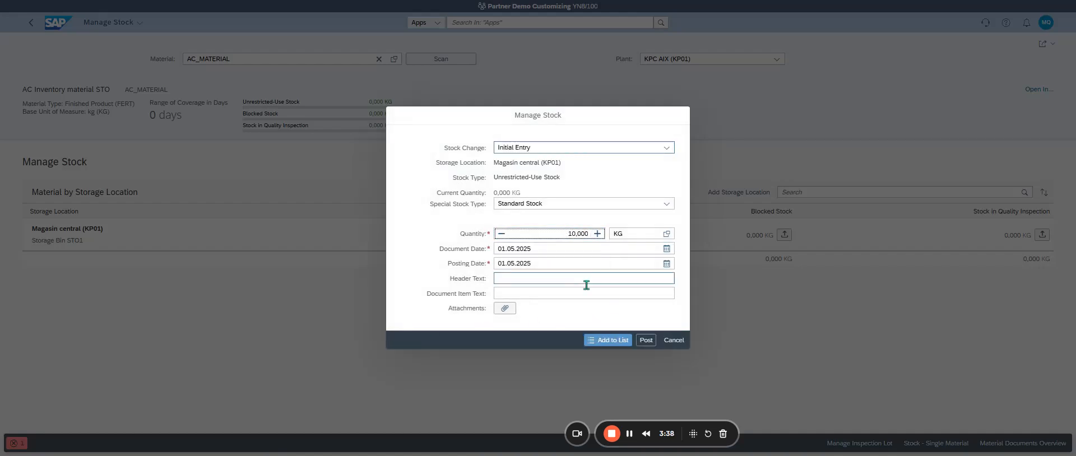
left_click(646, 340)
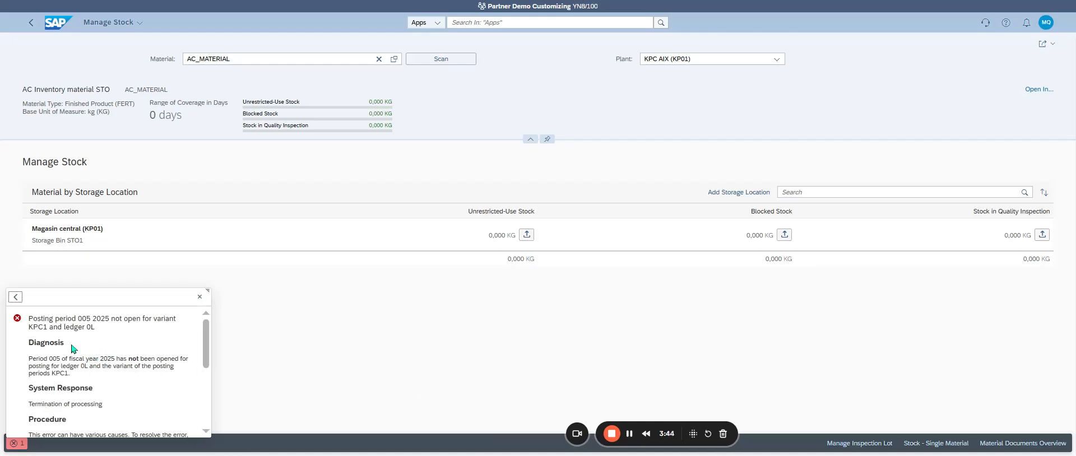
Step: Read the posting period error's procedure and copy the setting name "Open and Close Posting Period" from it
scroll(132, 354, "down", 5)
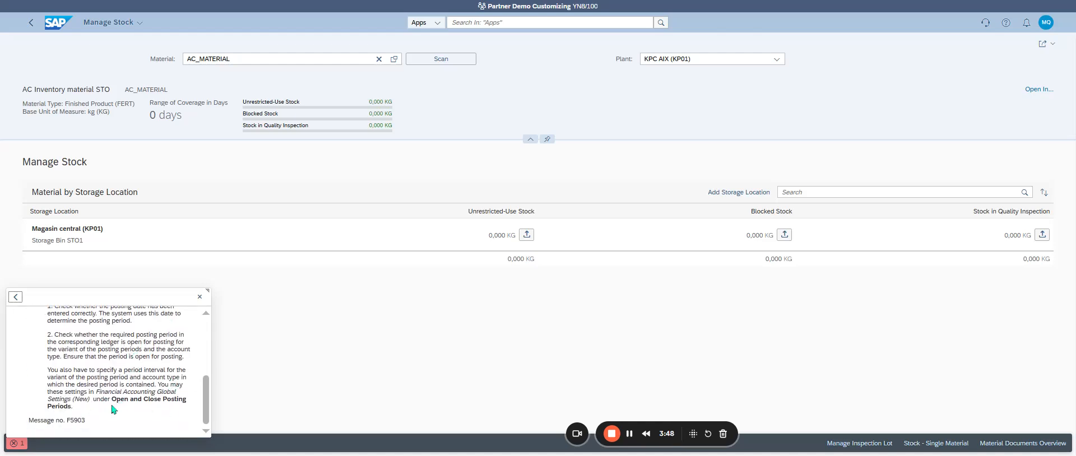
left_click_drag(111, 394, 184, 400)
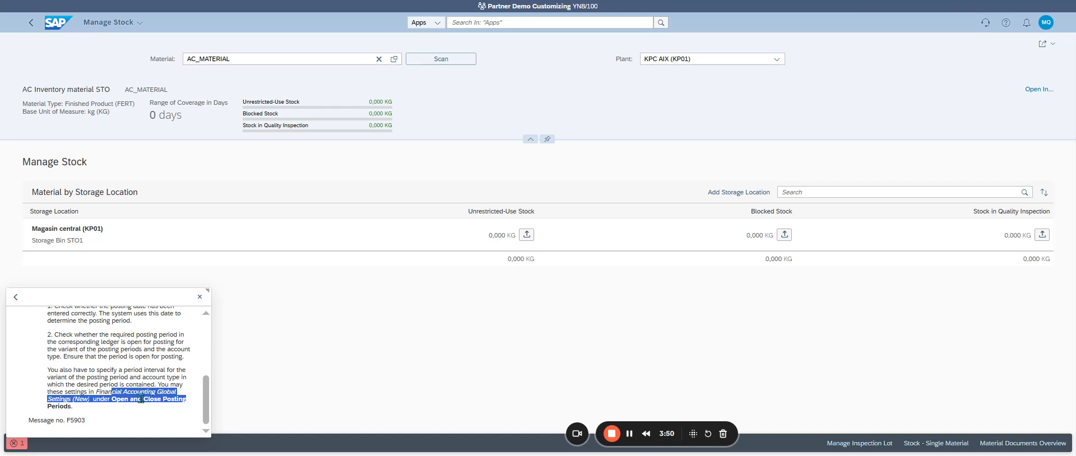
left_click_drag(112, 399, 185, 409)
key("ctrl+c")
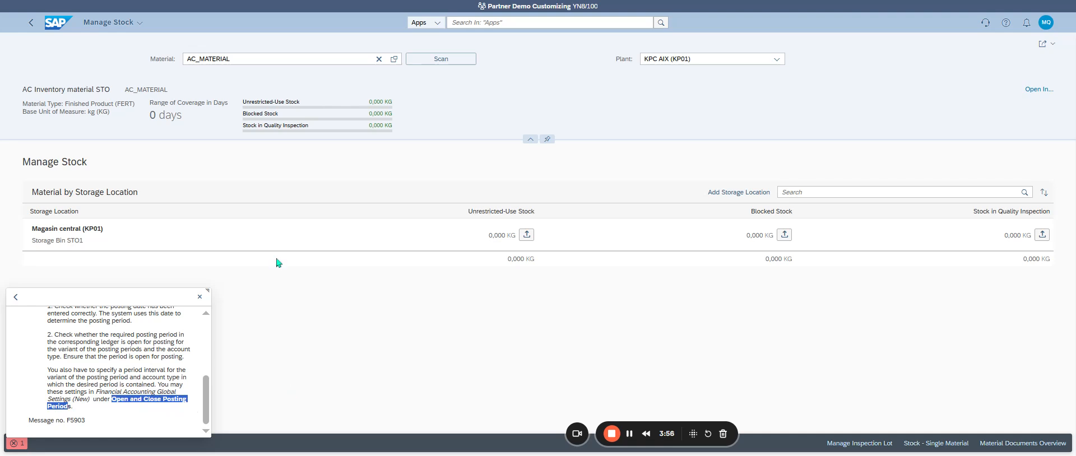
Step: From the home page, search the apps for "Posting Period" and open Manage Posting Periods
left_click(57, 23)
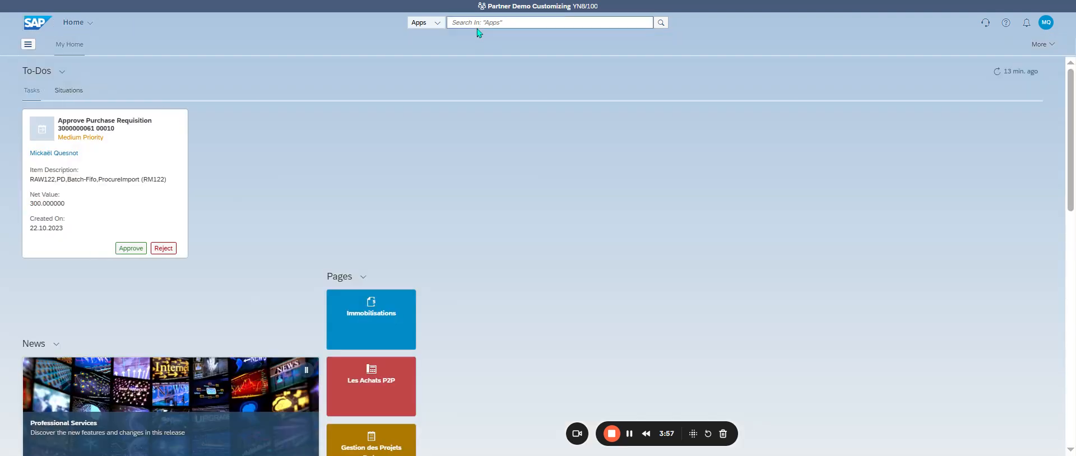
key("ctrl+v")
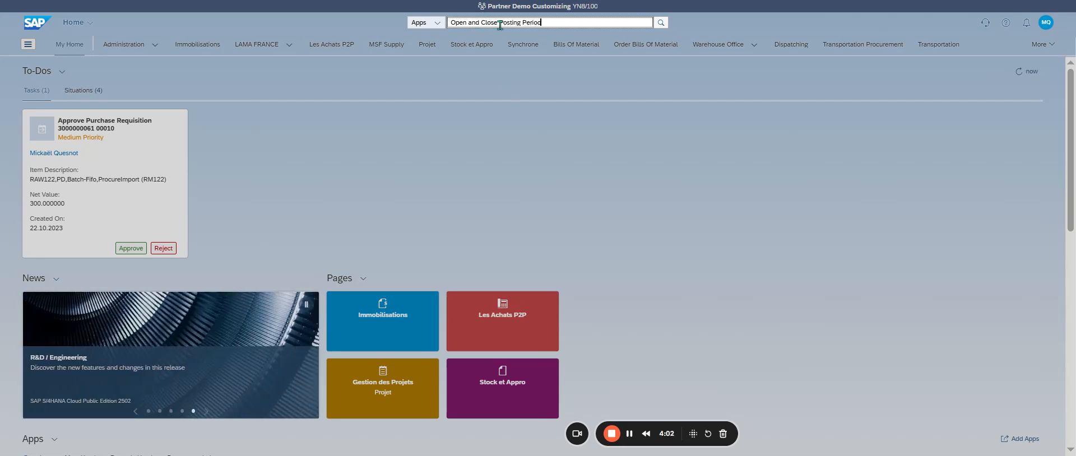
left_click_drag(499, 22, 195, 31)
key("BackSpace")
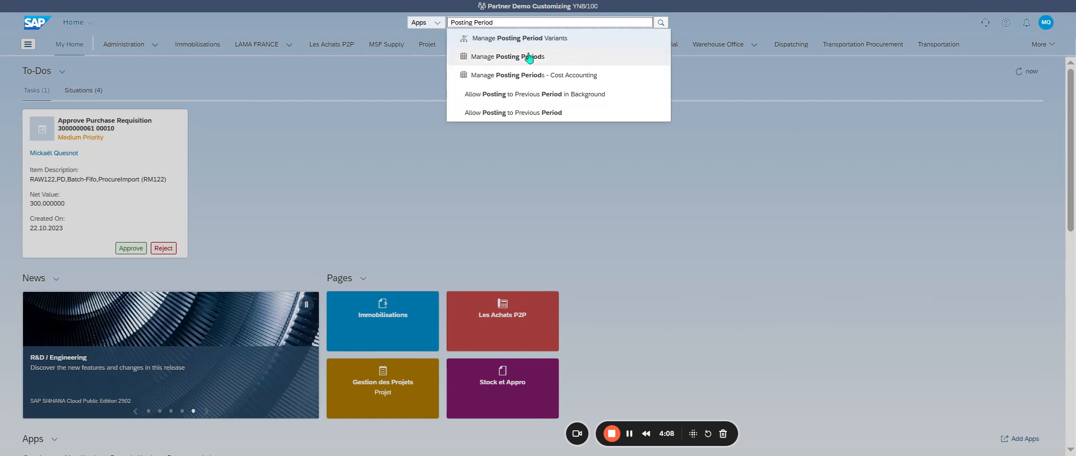
left_click(565, 58)
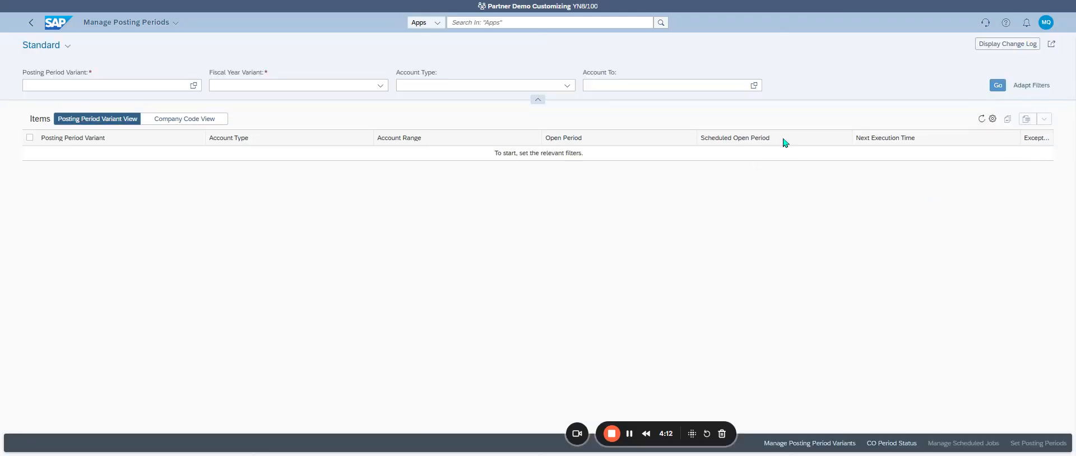
Step: List the posting periods of posting period variant KPC1 with fiscal year variant K4
left_click(132, 84)
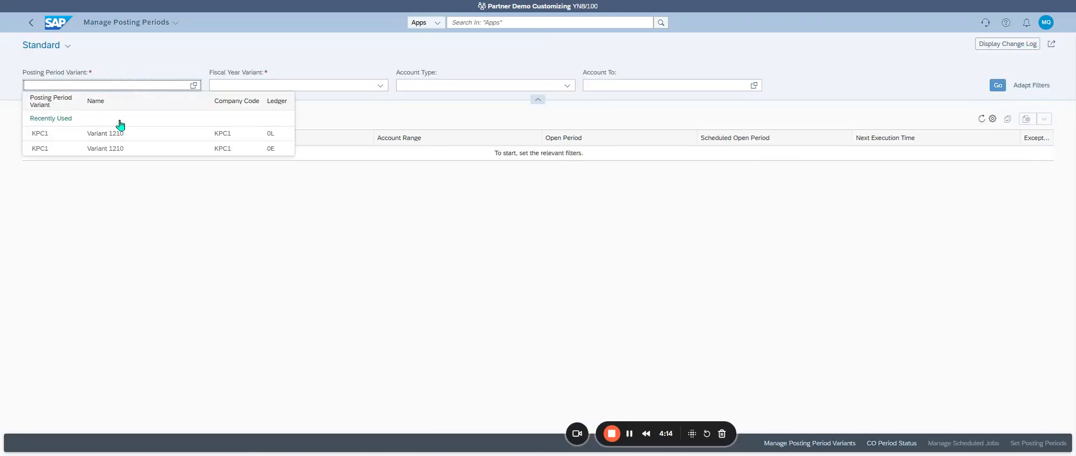
left_click(116, 148)
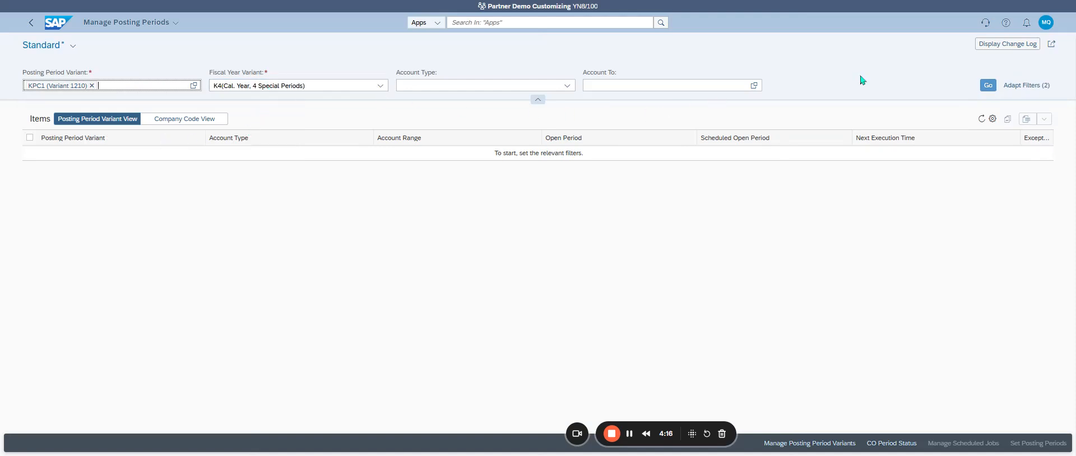
left_click(988, 85)
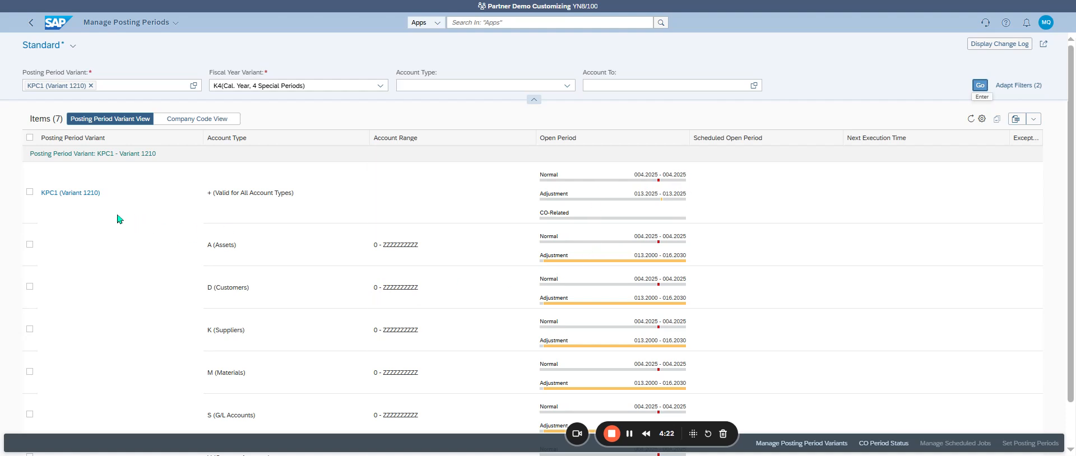
Step: Open the normal periods from 005 of 2025 to 005 of 2025 for all account types of variant KPC1 and review the list
left_click(29, 138)
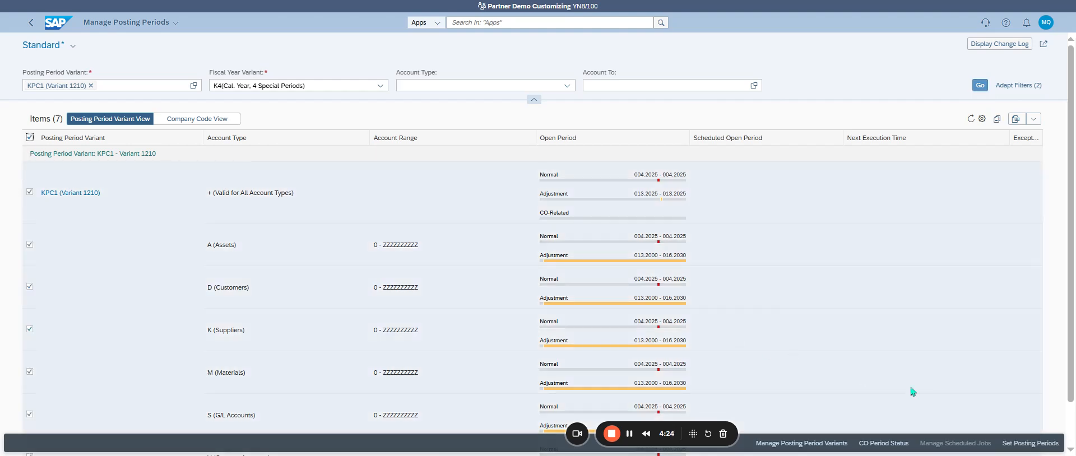
left_click(1029, 446)
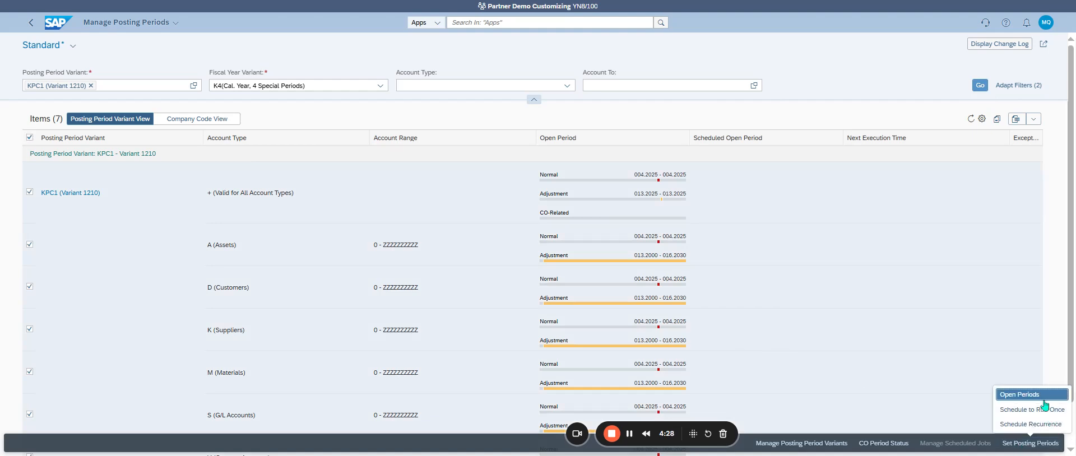
left_click(1028, 394)
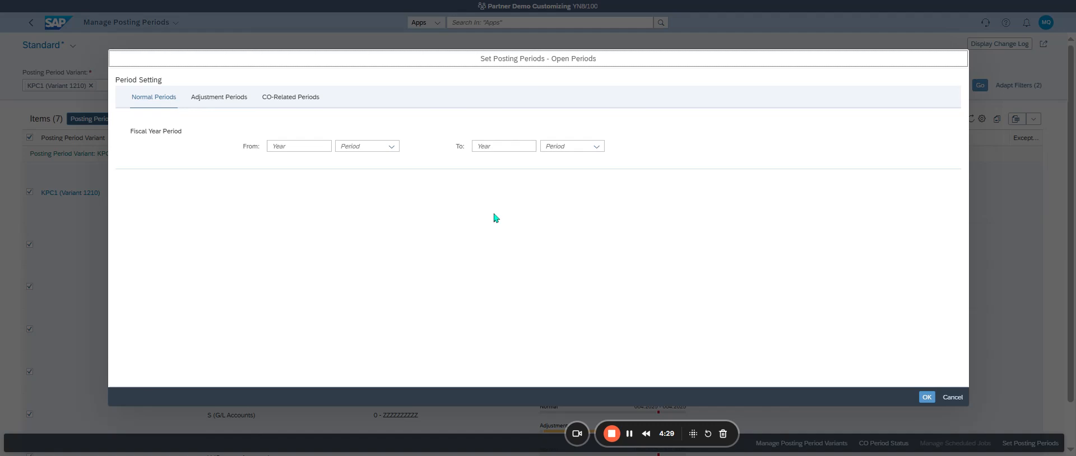
left_click(300, 145)
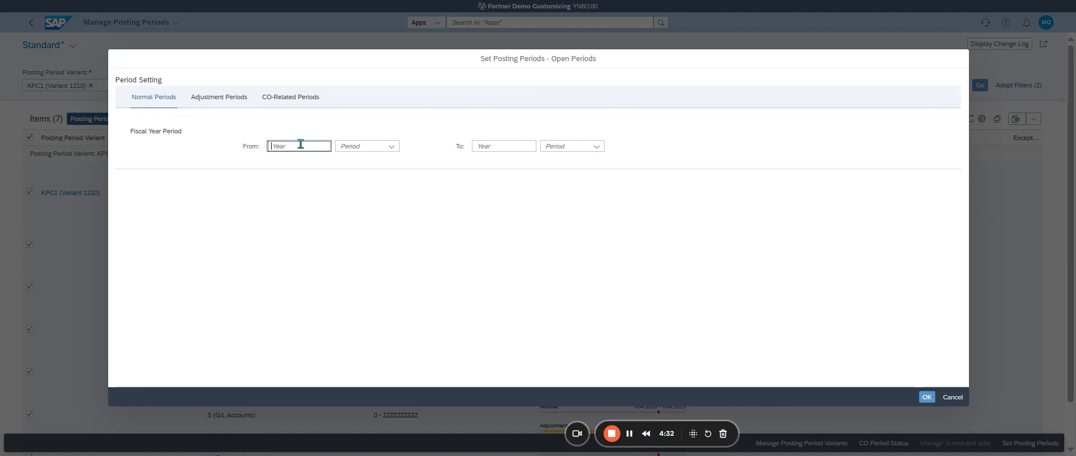
type("00")
key("Tab")
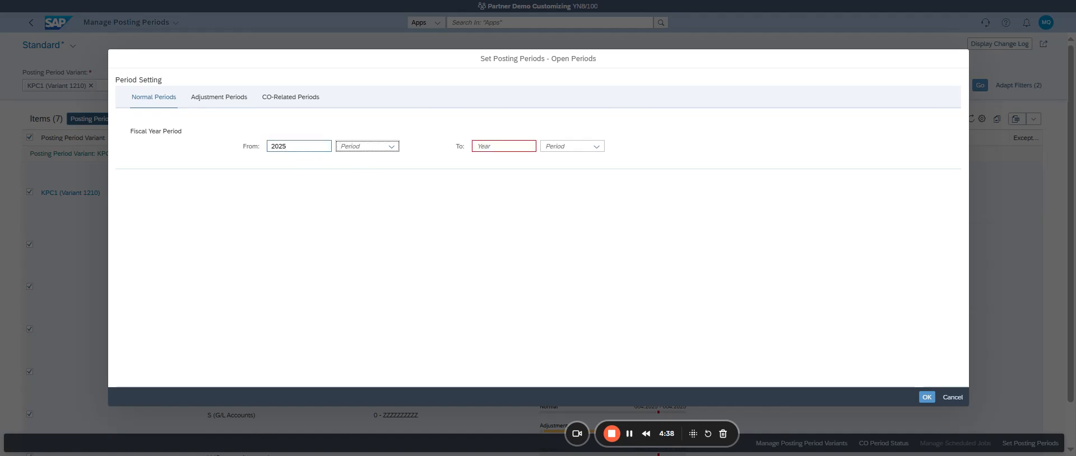
type("005")
key("Tab")
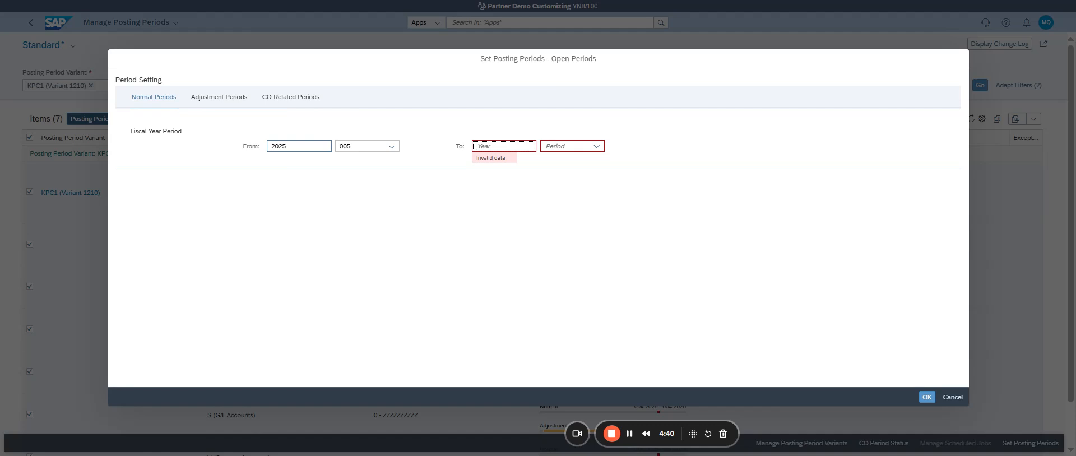
type("2025")
key("Tab")
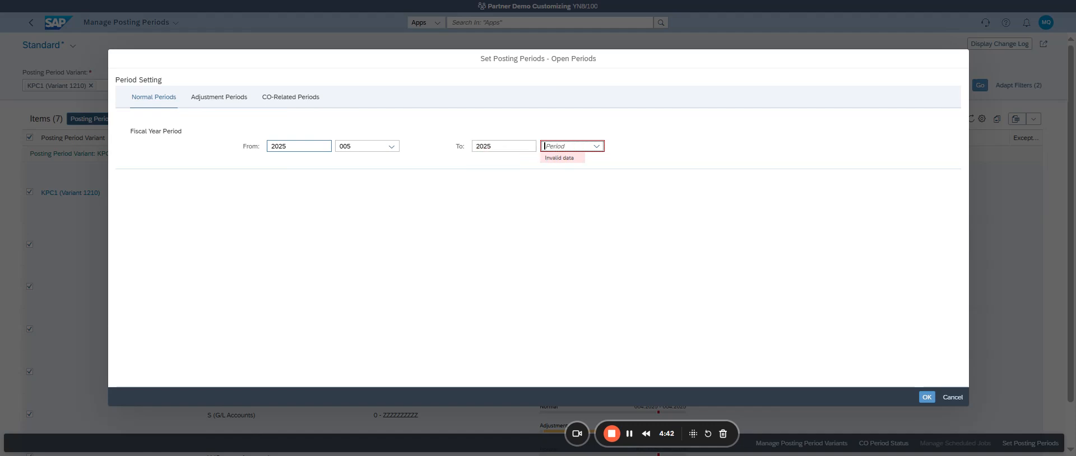
type("005")
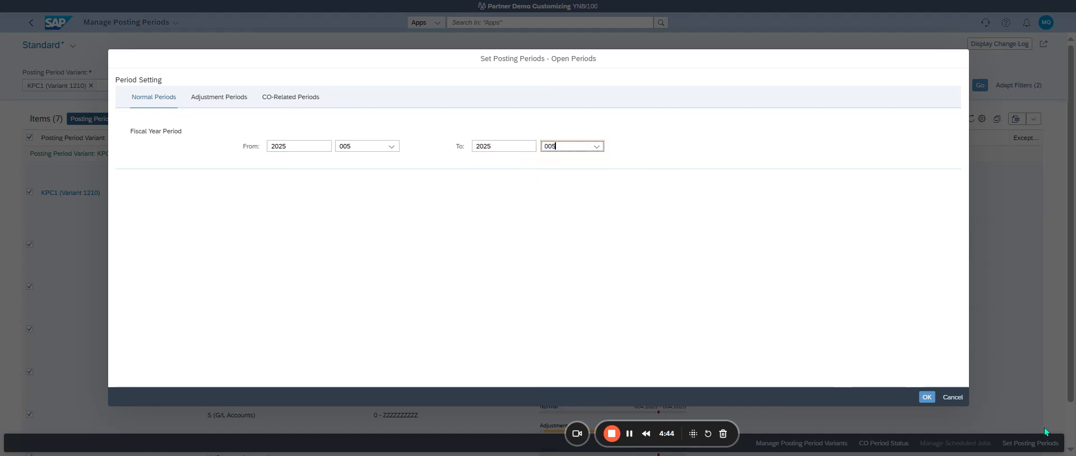
left_click(926, 396)
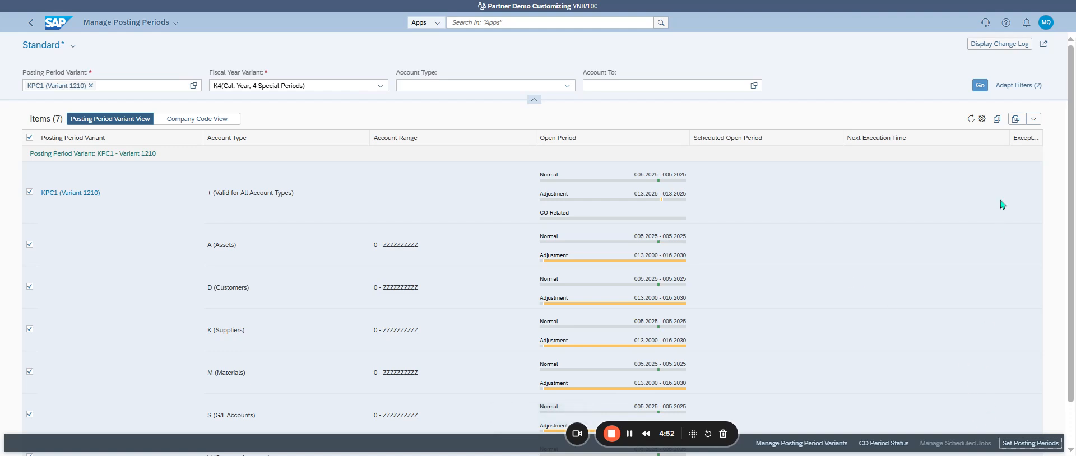
scroll(893, 280, "down", 2)
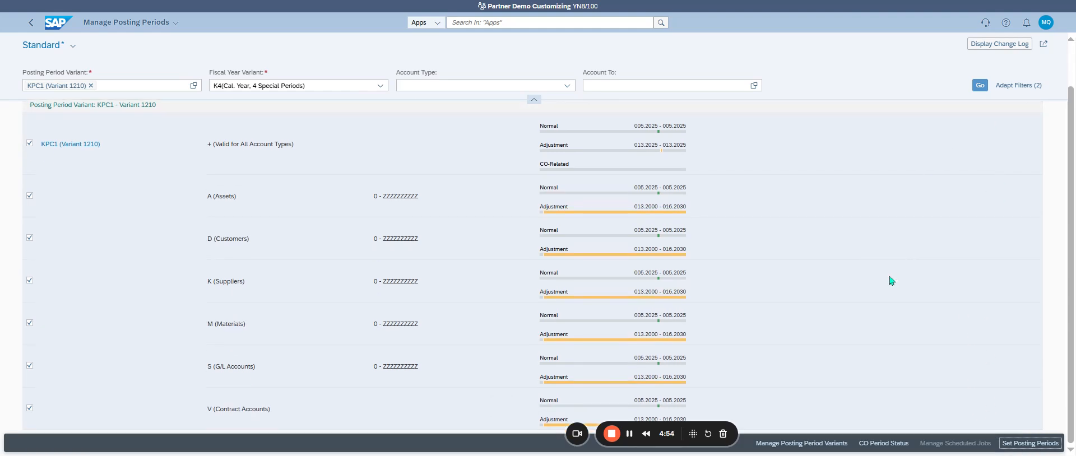
scroll(785, 331, "up", 2)
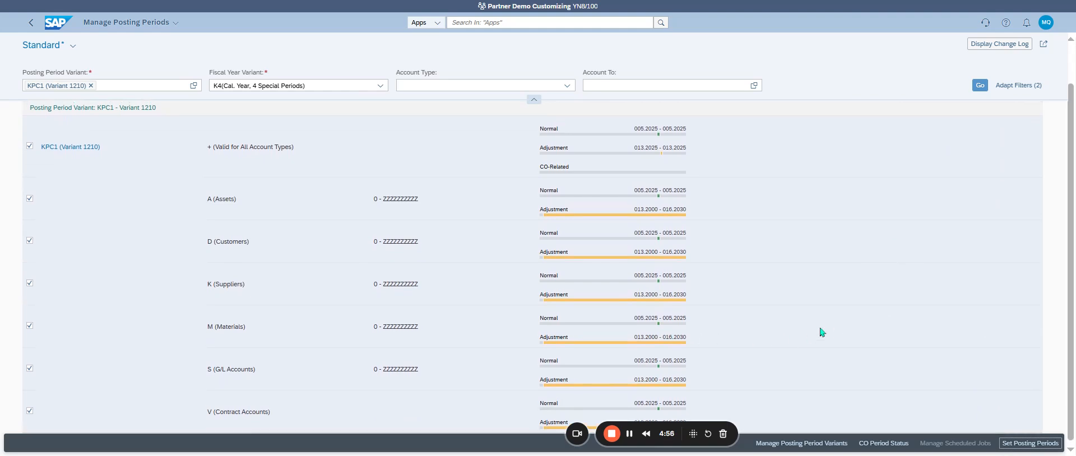
Step: From the home page, open the Manage Stock app and display the stock of AC_MATERIAL in plant KP01
left_click(53, 35)
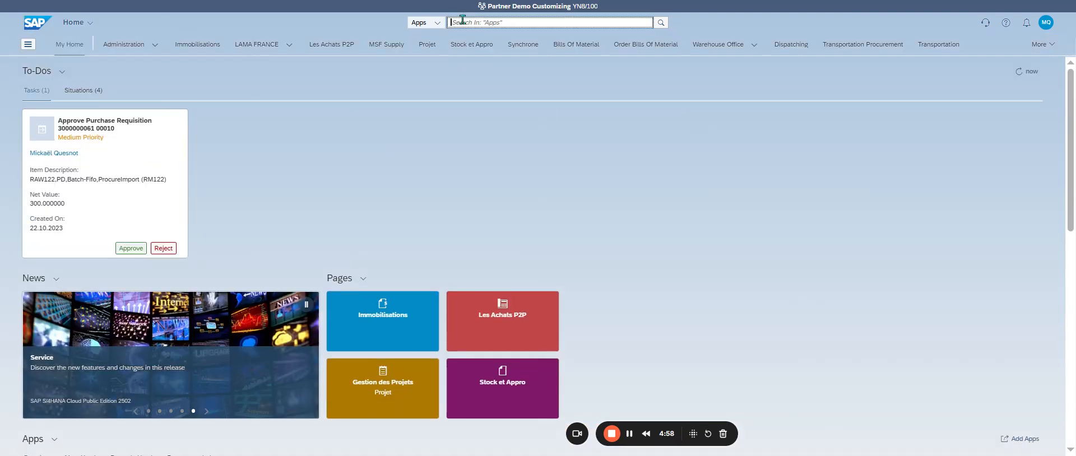
left_click(463, 22)
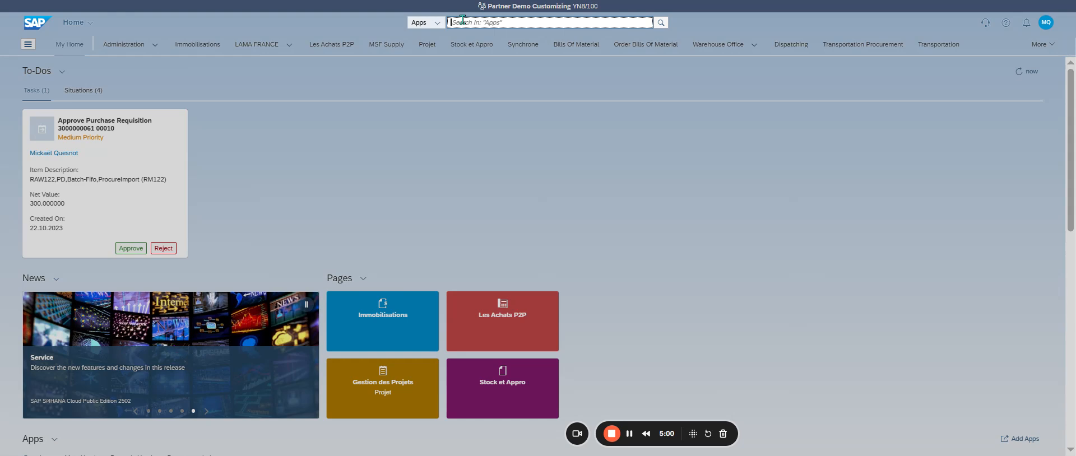
type("manage stock")
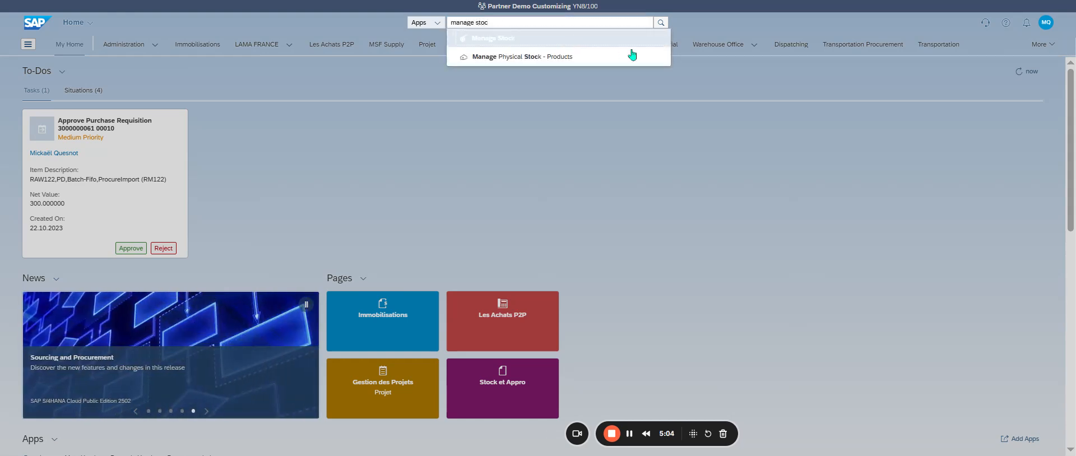
key("Return")
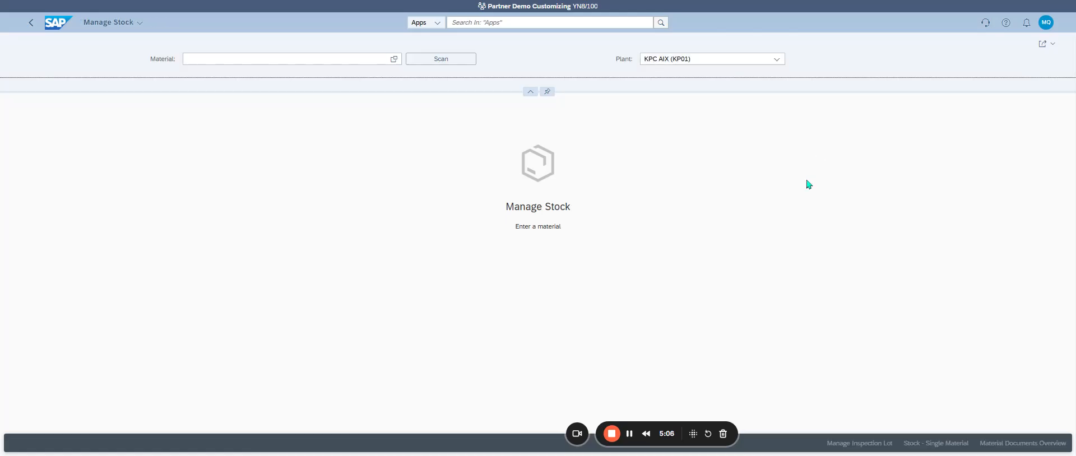
left_click(214, 58)
type("ac_MATERIAL")
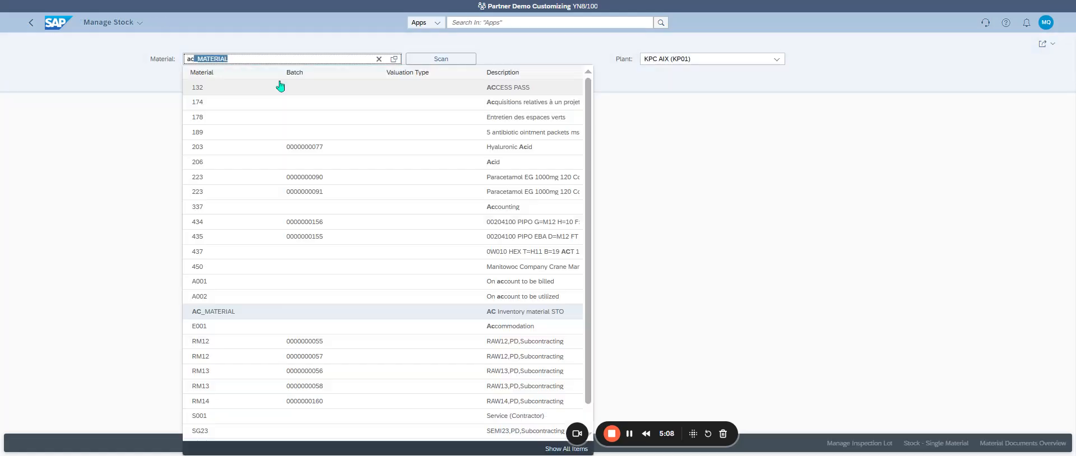
key("Return")
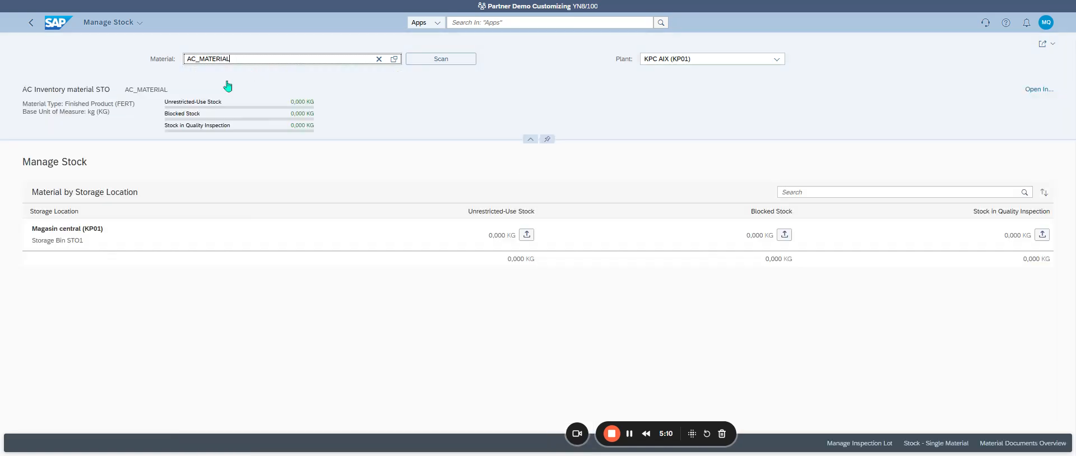
Step: Post an initial entry of 10 KG to the unrestricted-use stock of AC_MATERIAL in storage location Magasin central (KP01)
left_click(526, 235)
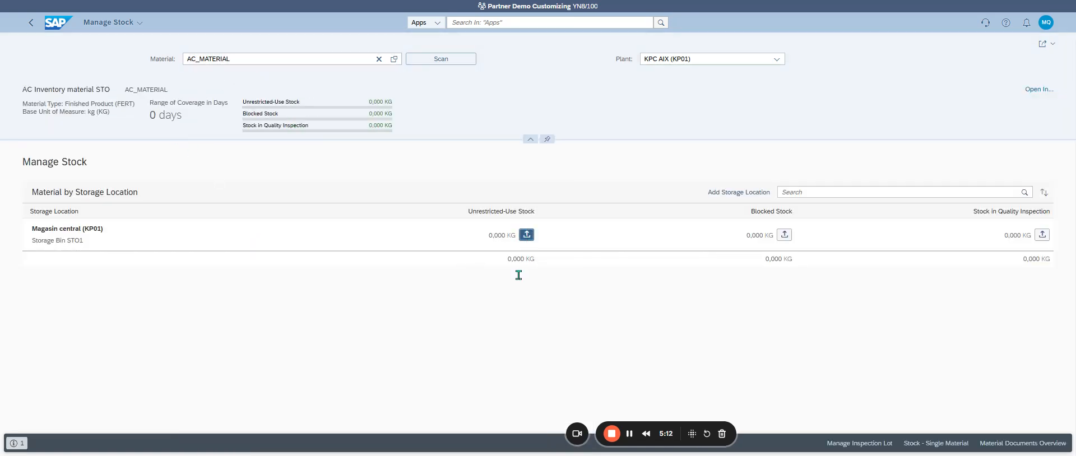
left_click(580, 233)
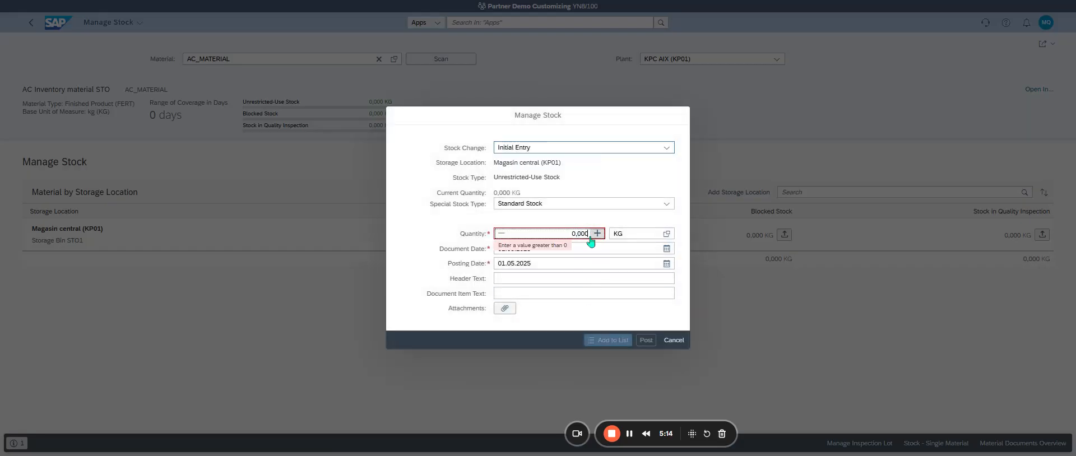
type("10")
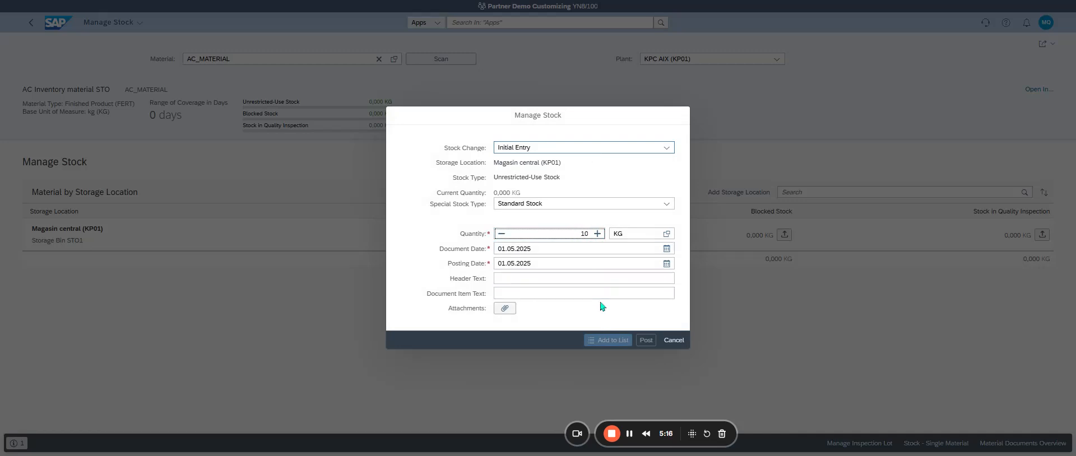
left_click(646, 340)
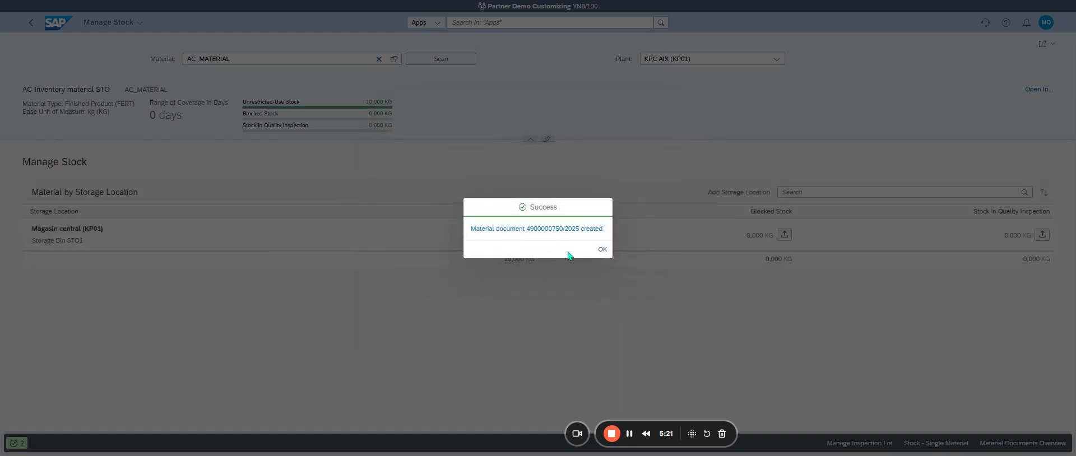
left_click(602, 249)
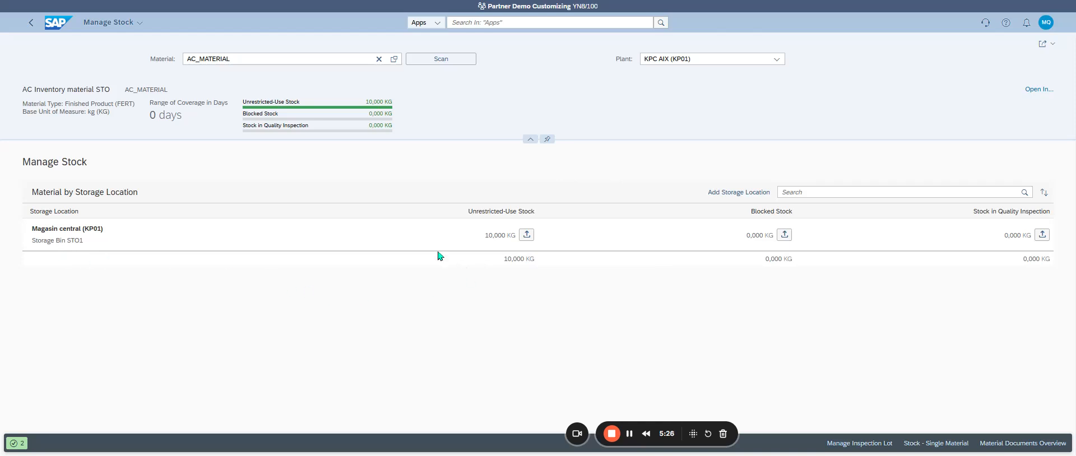
Step: Find the purchase order change transaction me22n, open it and list My purchase orders in the document overview
left_click(477, 22)
type("me22n")
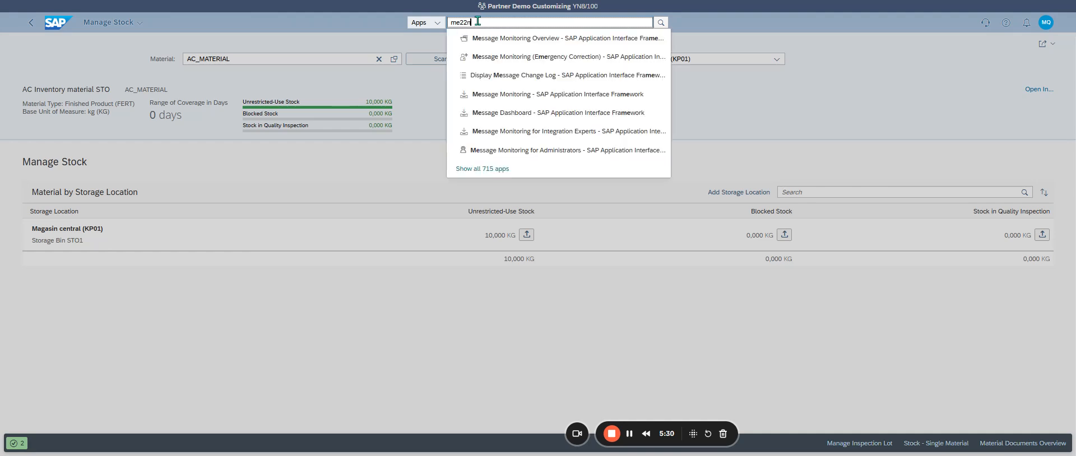
left_click(525, 37)
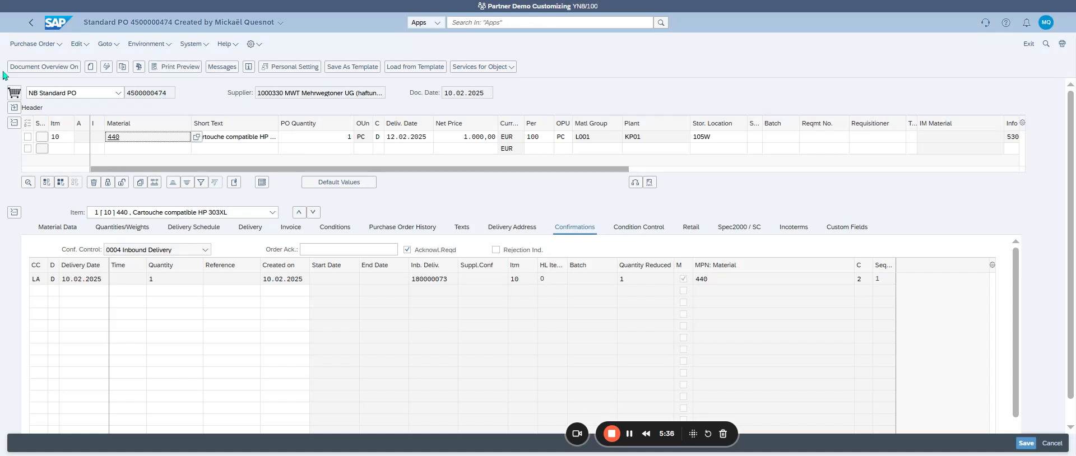
left_click(23, 66)
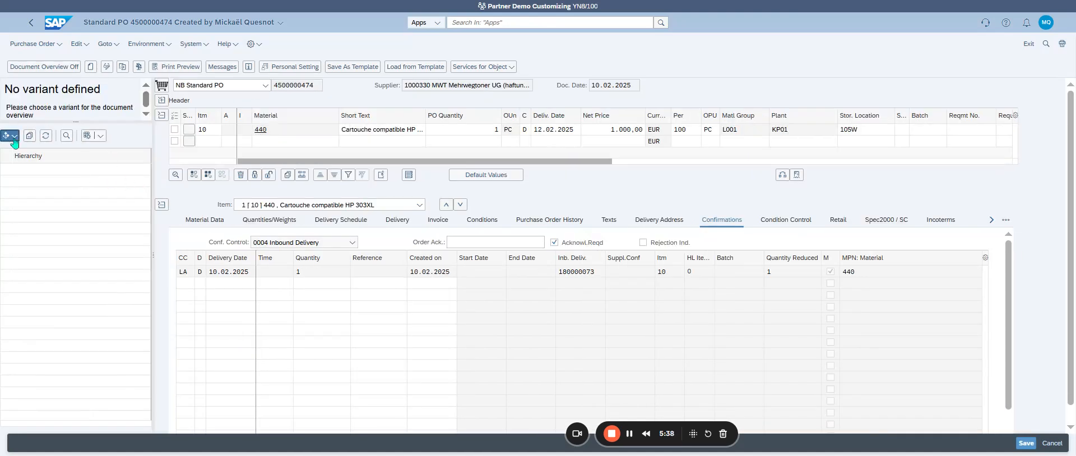
left_click(12, 136)
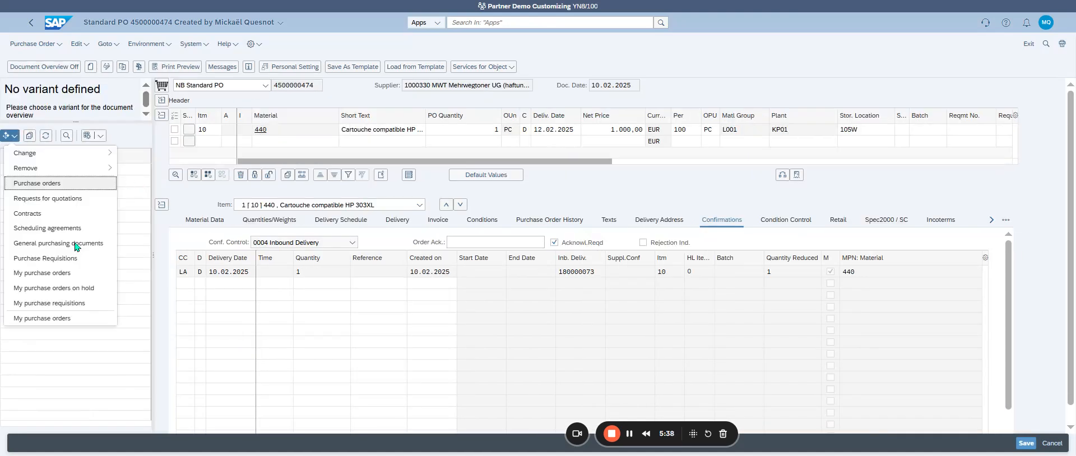
left_click(49, 318)
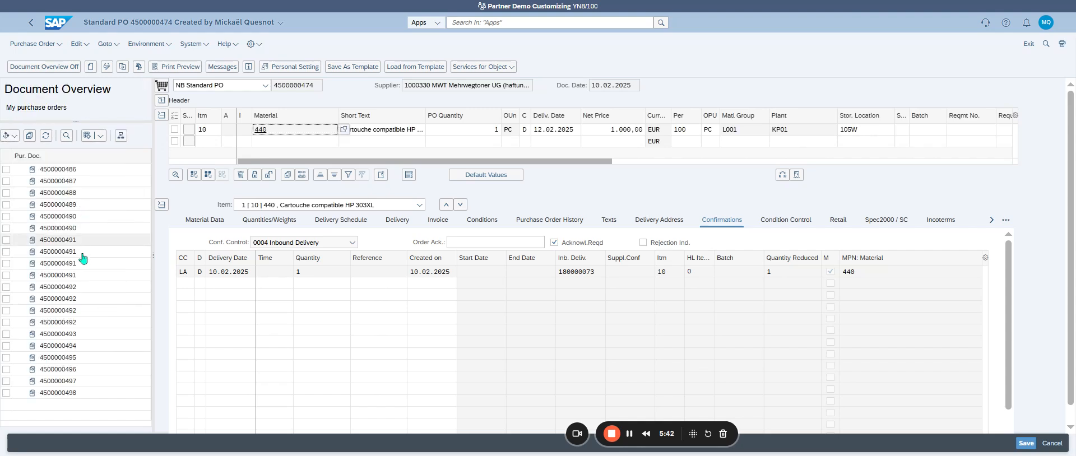
Step: Load the second-to-last listed order, the stock transport order for AC_MATERIAL, and switch it to change mode
left_click(66, 383)
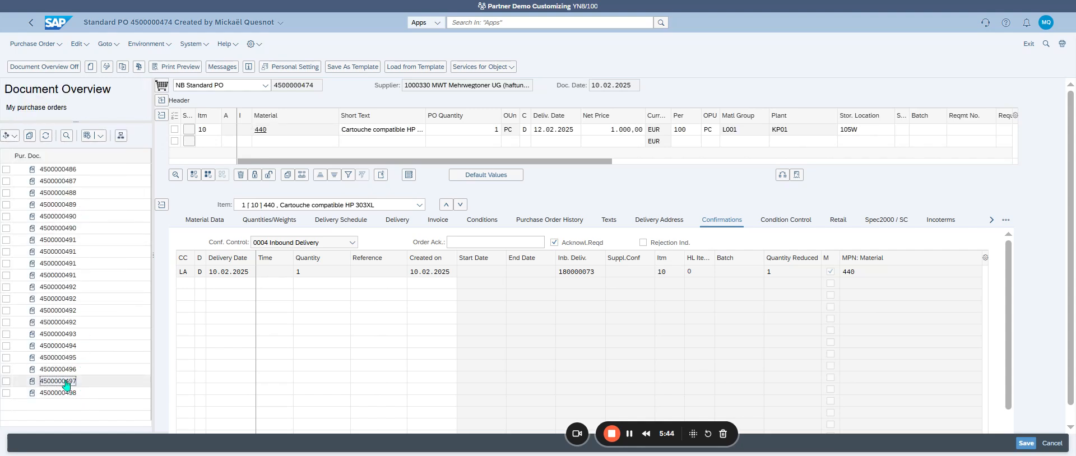
double_click(66, 383)
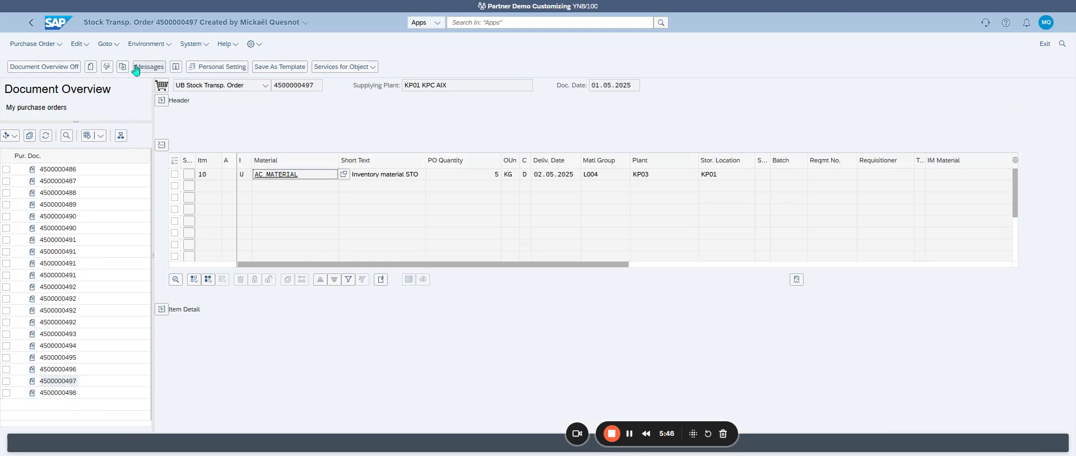
left_click(107, 67)
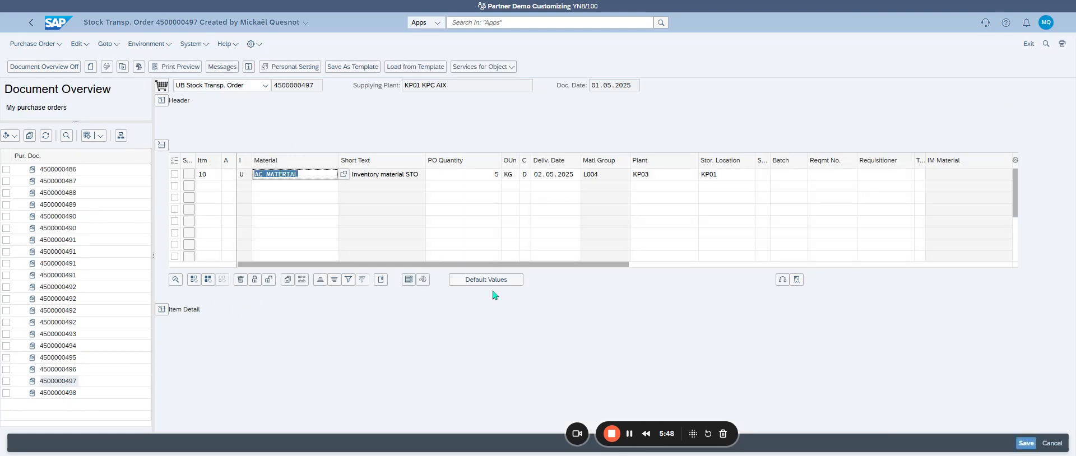
Step: Run the availability check on item 10 of the stock transport order and try to save the order with its item details expanded
left_click(174, 174)
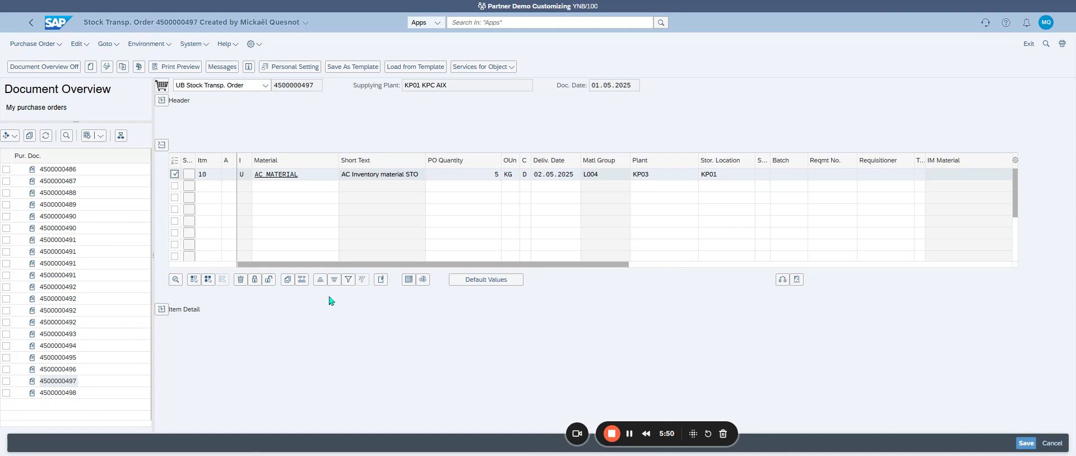
left_click(422, 279)
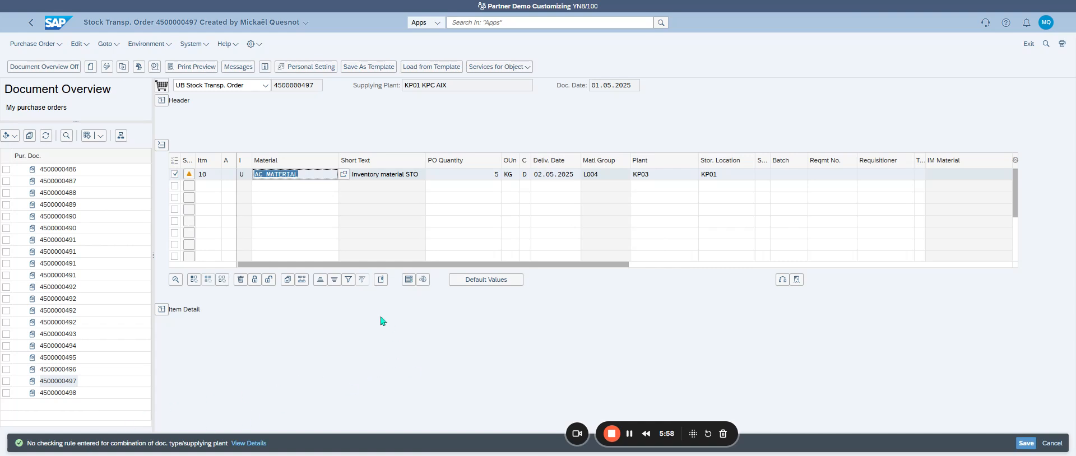
left_click(162, 309)
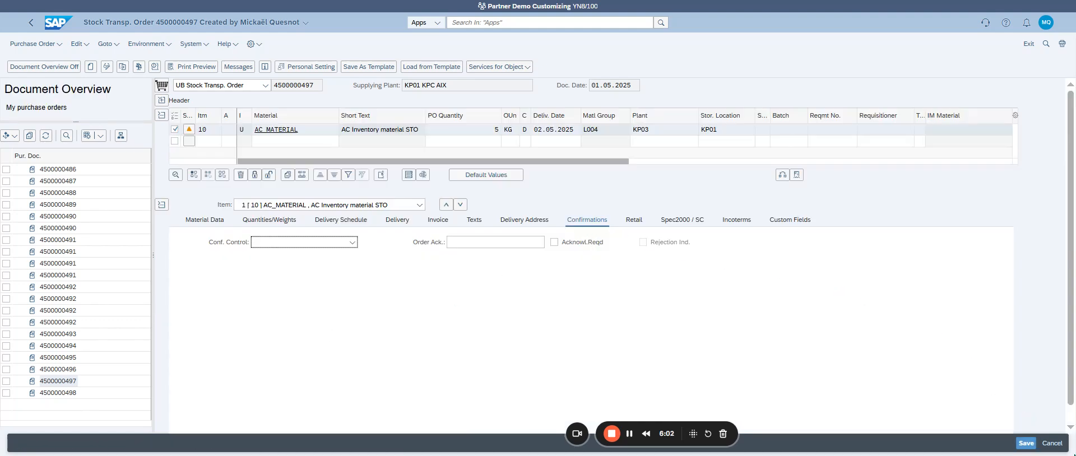
left_click(1026, 443)
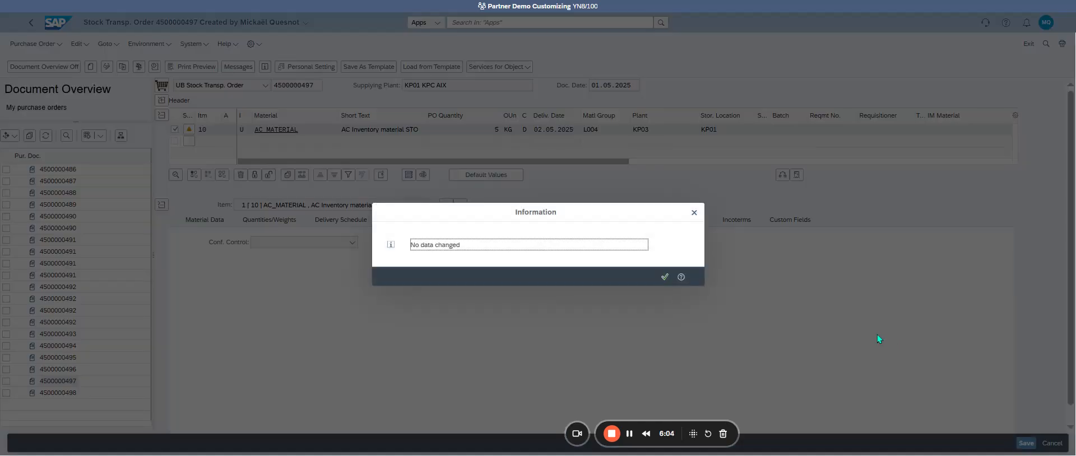
left_click(664, 277)
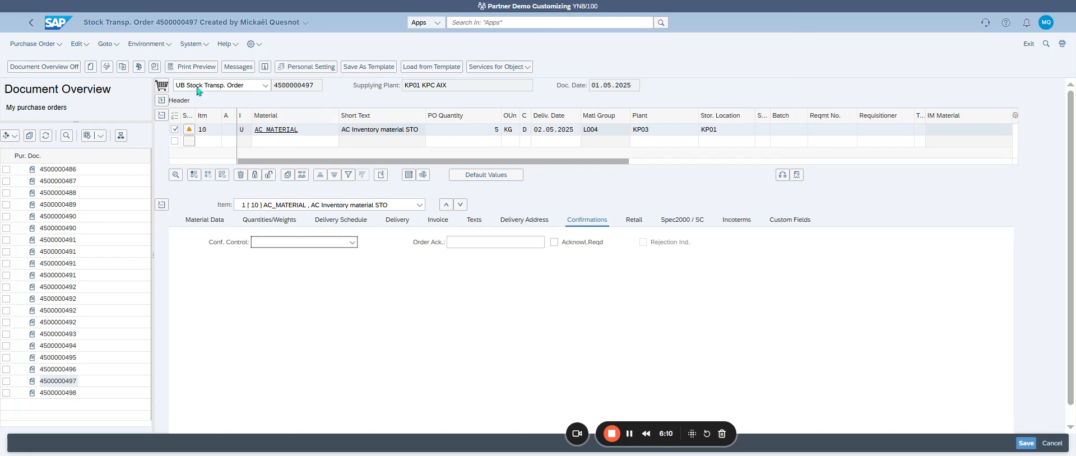
Step: From the home page, search the apps for "migo" and open Post Goods Issue
left_click(58, 26)
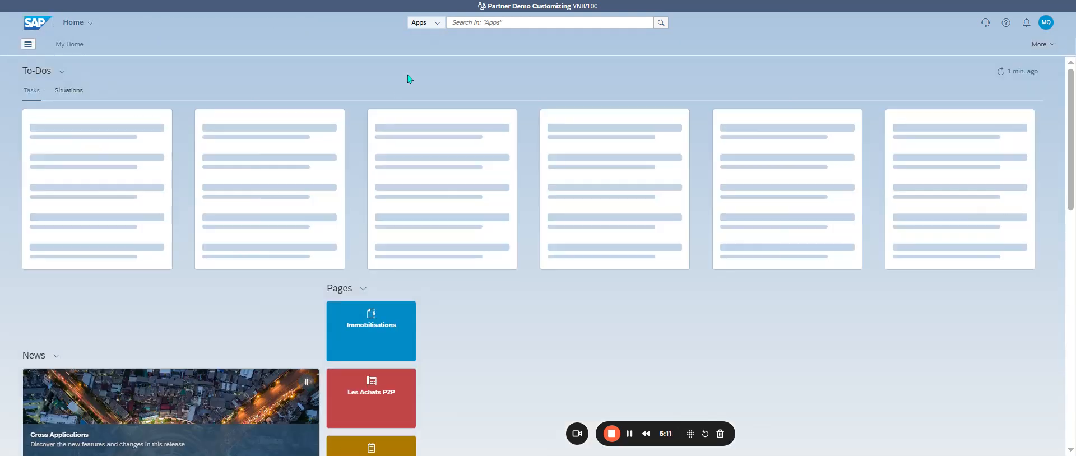
left_click(475, 21)
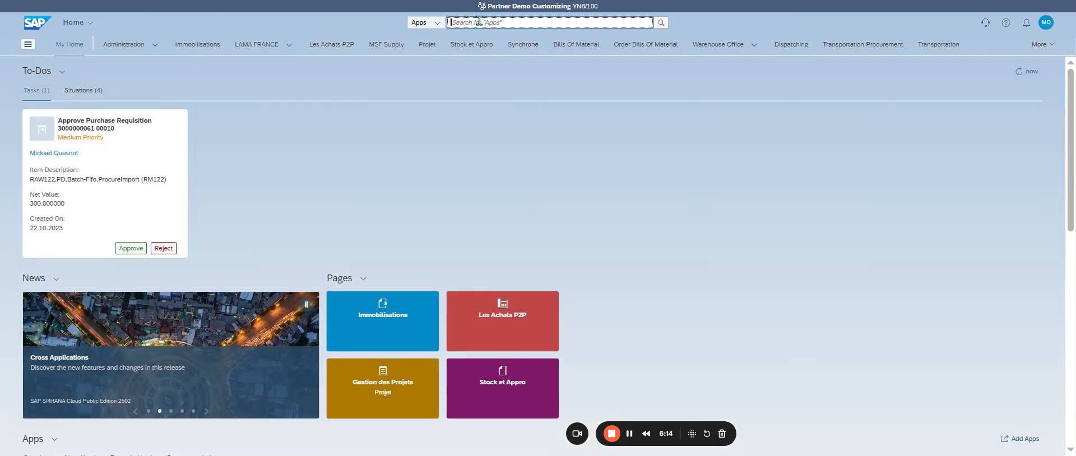
type("migo")
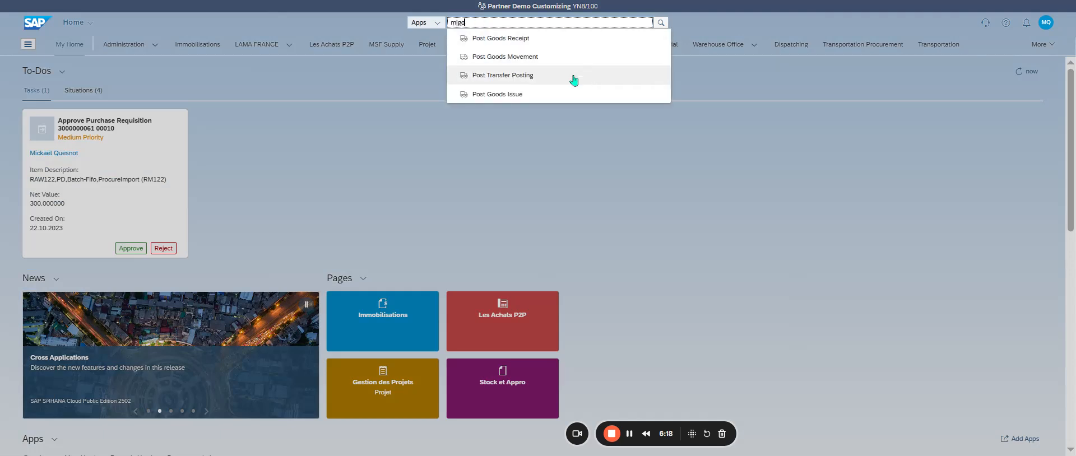
left_click(546, 94)
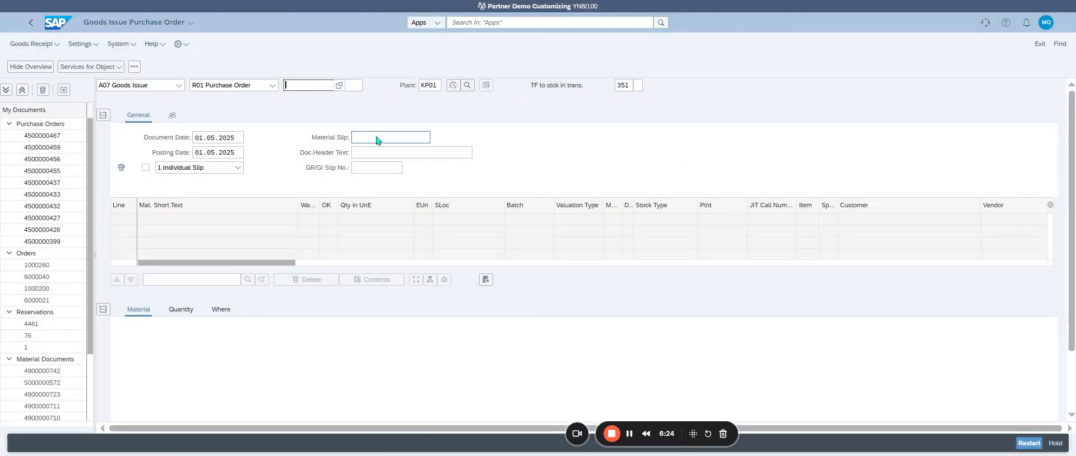
key("ctrl+v")
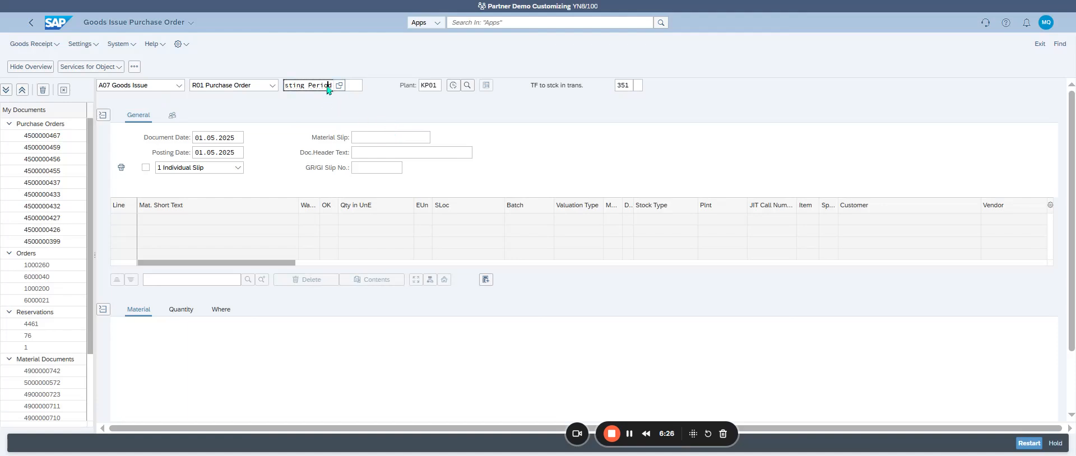
key("ctrl+a")
key("BackSpace")
Step: Look up purchase orders with document date 01.05.2025 and choose the first one as reference for the goods issue
left_click(339, 86)
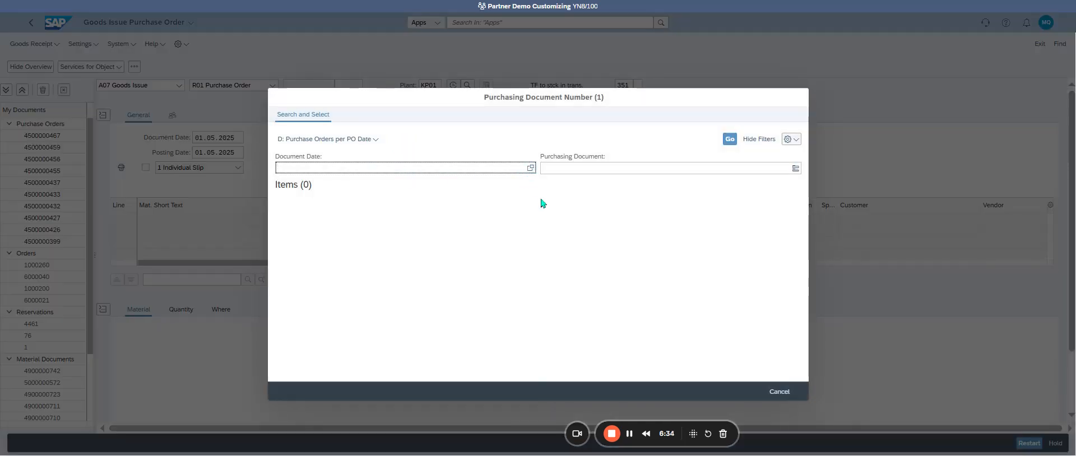
key("F4")
left_click(500, 273)
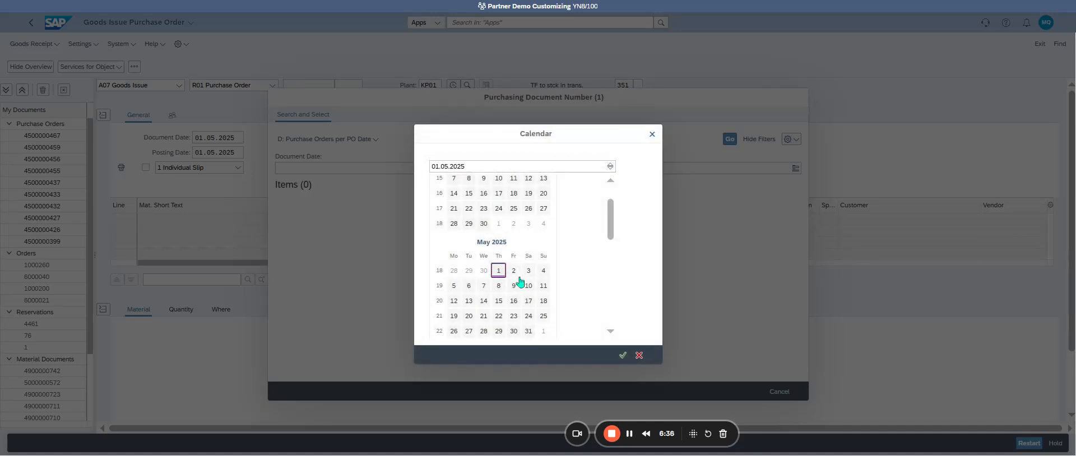
left_click(631, 353)
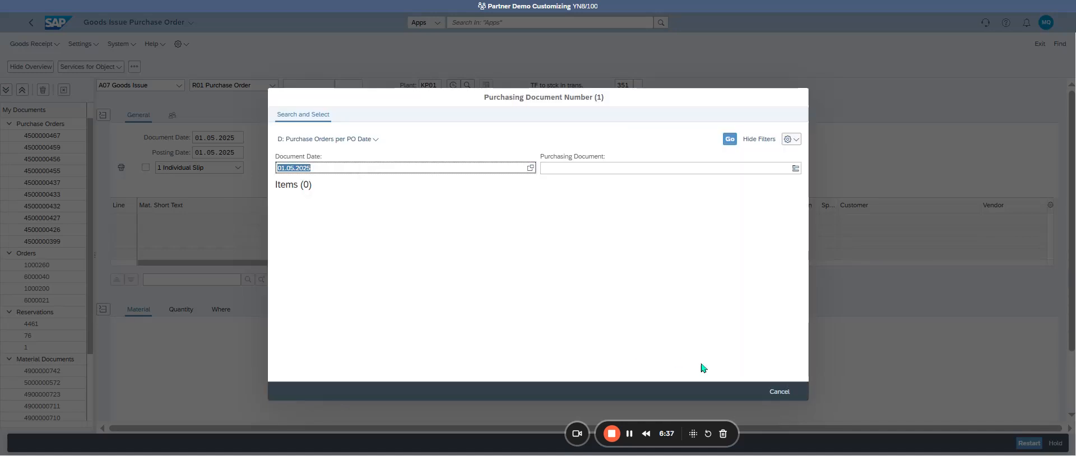
left_click(729, 139)
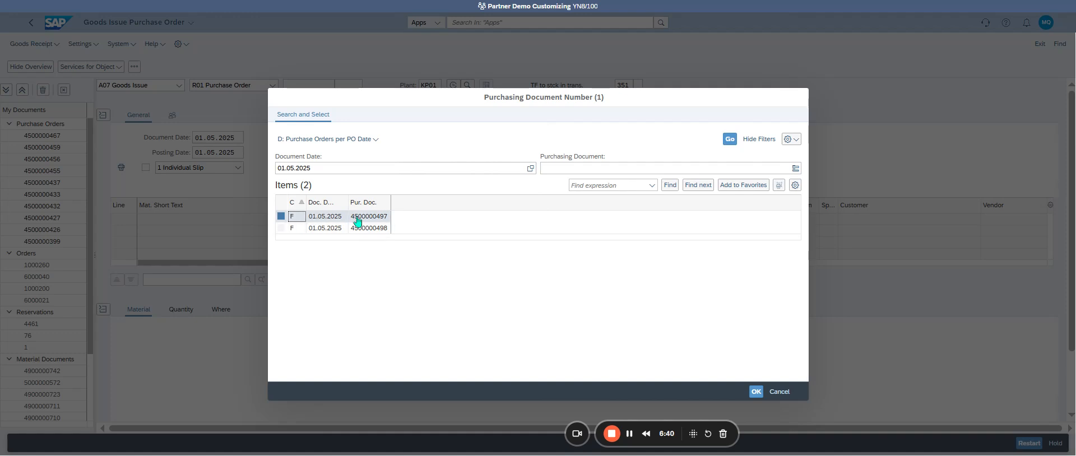
left_click(357, 217)
double_click(357, 217)
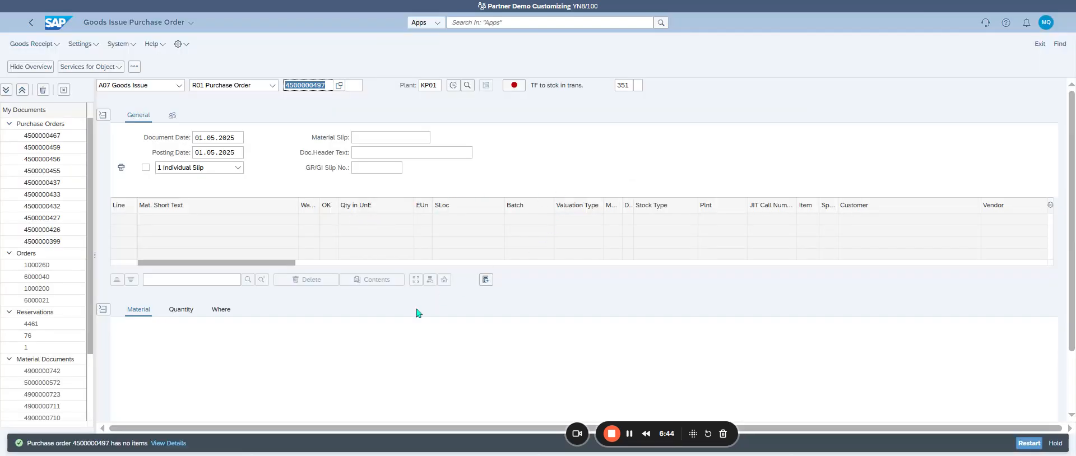
Step: Clear the plant and load the referenced stock transport order's item into the goods issue
left_click_drag(438, 86, 426, 86)
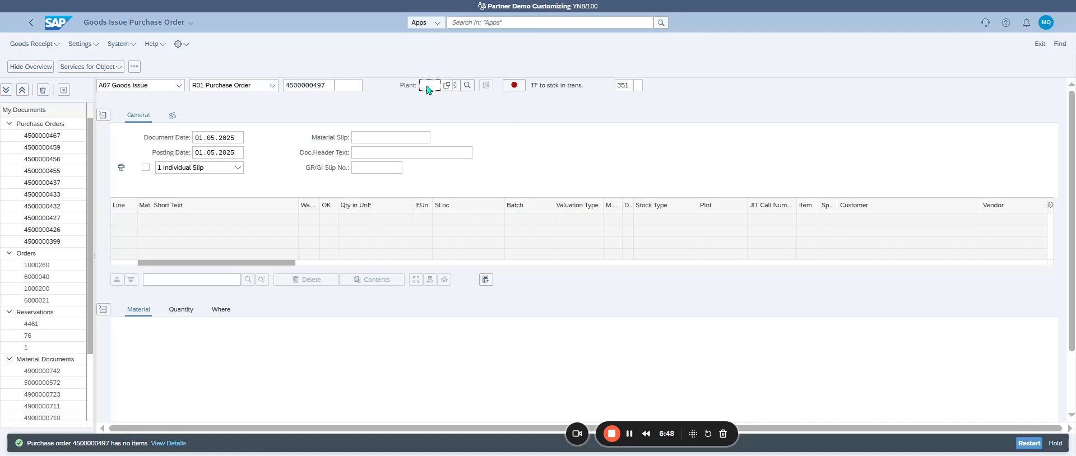
left_click(466, 86)
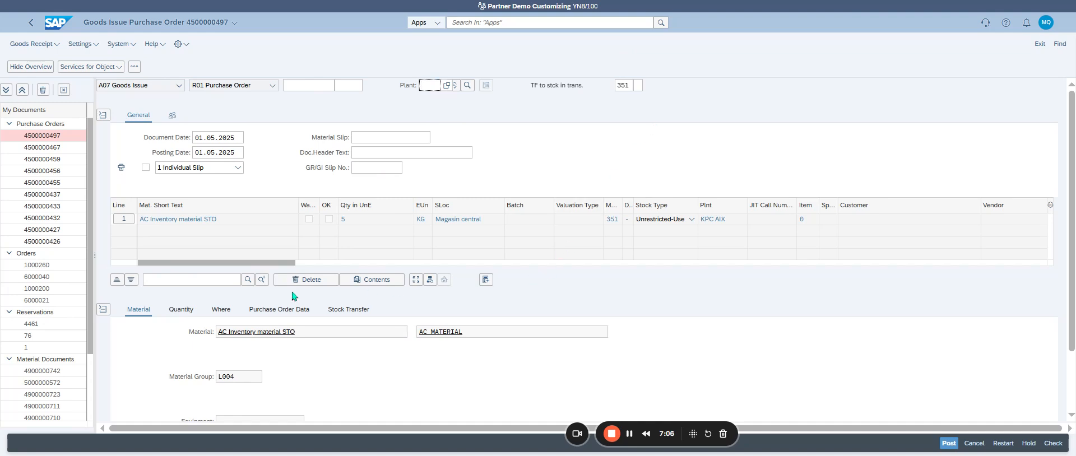
scroll(179, 347, "down", 3)
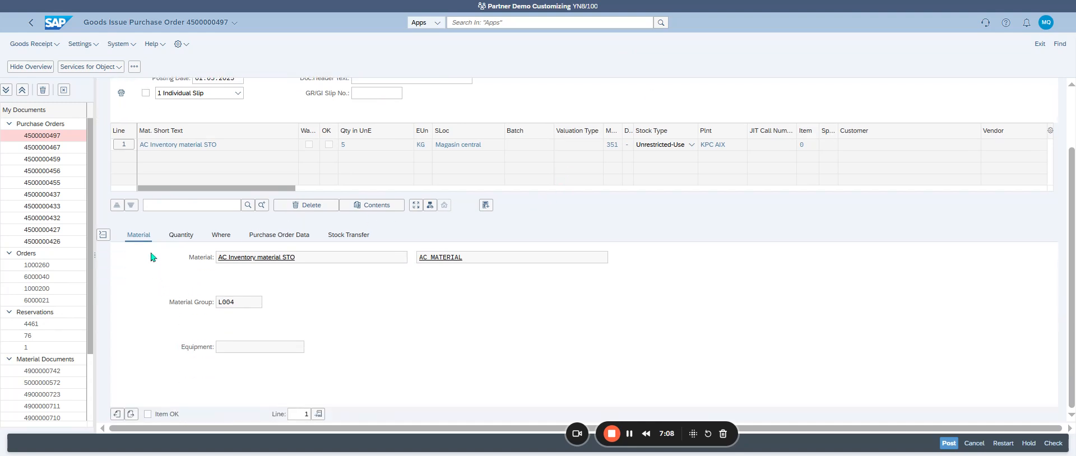
Step: Review the item's quantity, location, purchase order and stock transfer details, then mark it OK and post the goods issue
left_click(183, 236)
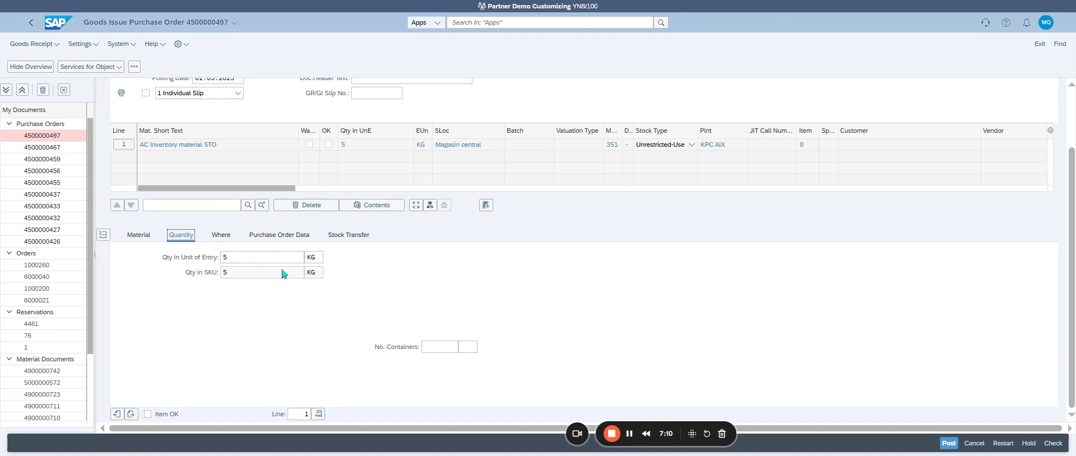
left_click(222, 235)
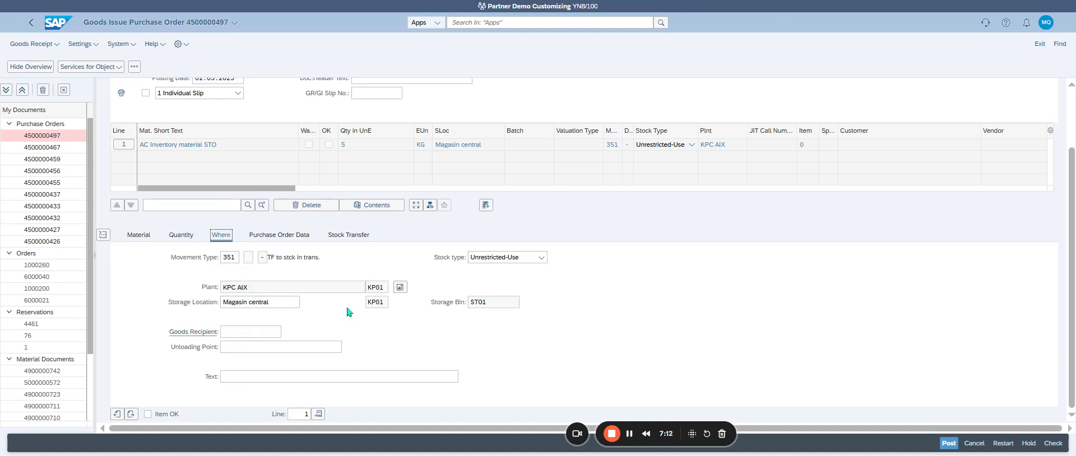
left_click(272, 235)
left_click(352, 244)
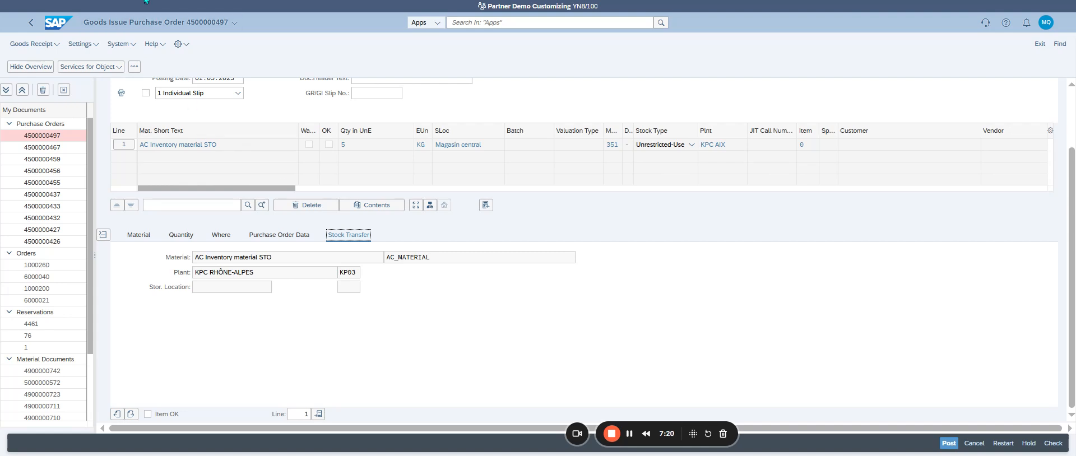
left_click(147, 414)
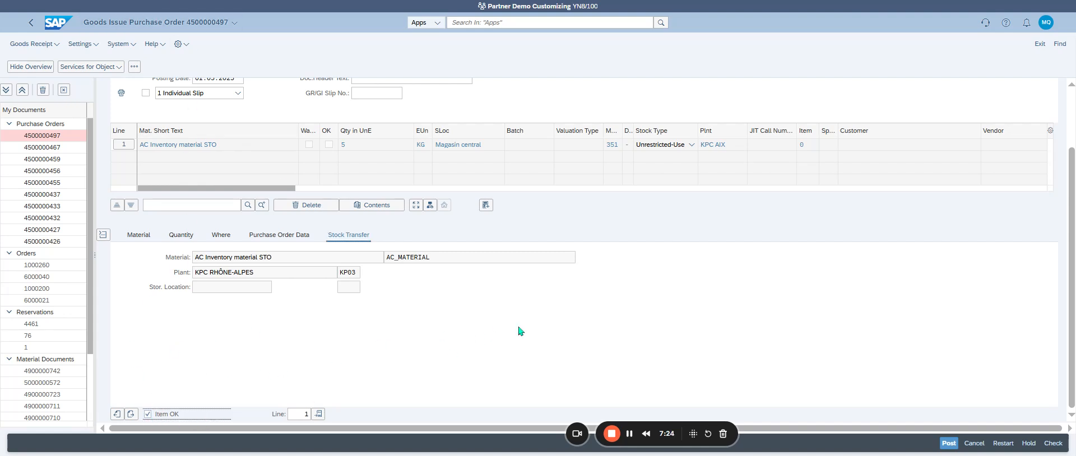
left_click(948, 445)
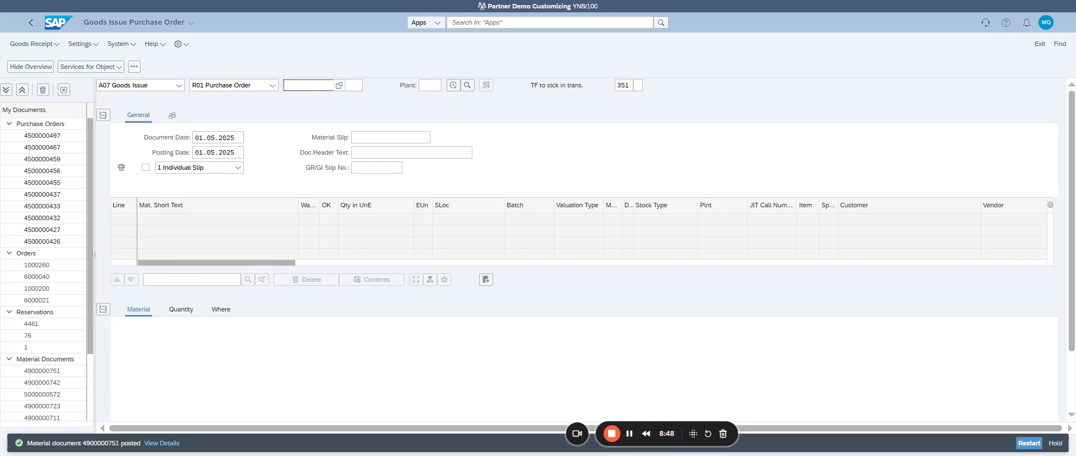
Step: Search the apps for "single stock" and open Stock - Single Material
left_click(467, 23)
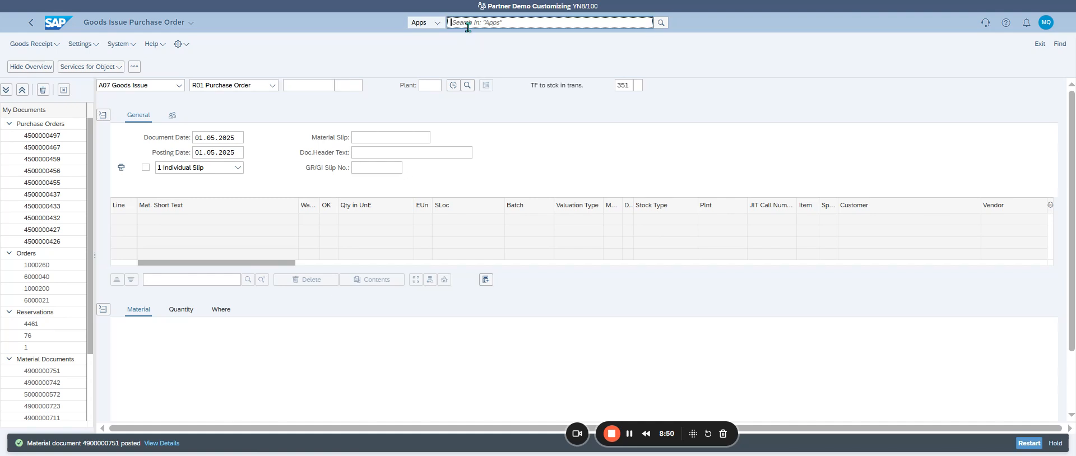
type("single stock")
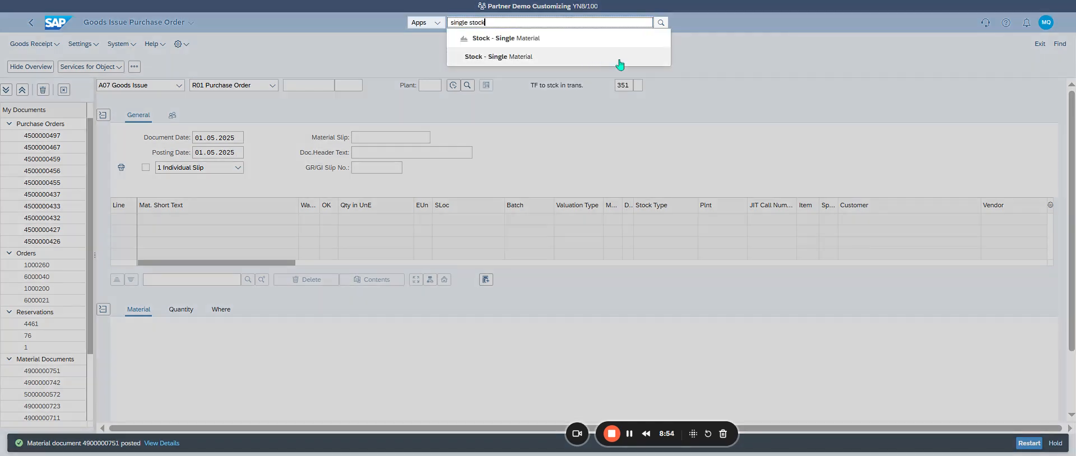
left_click(595, 50)
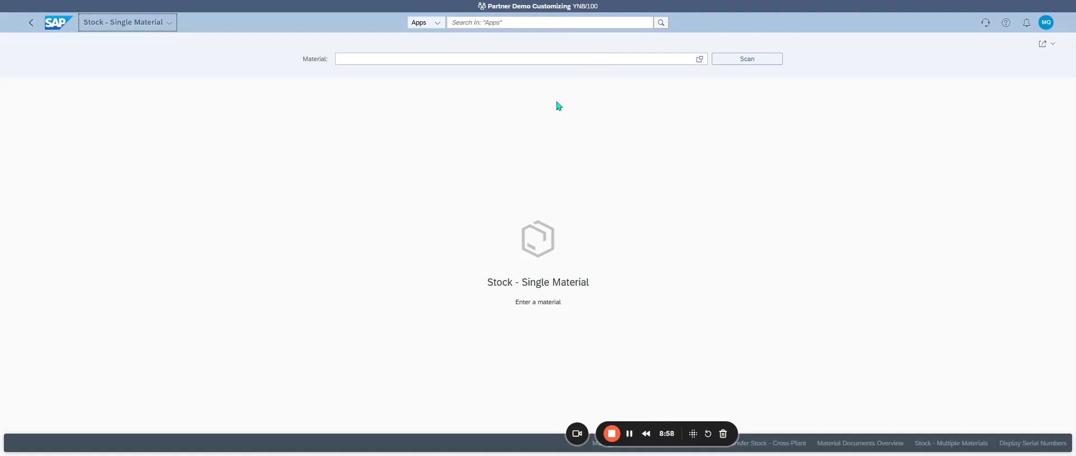
Step: Display the stock by plant and storage location for material AC_MATERIAL
left_click(365, 58)
type("ac")
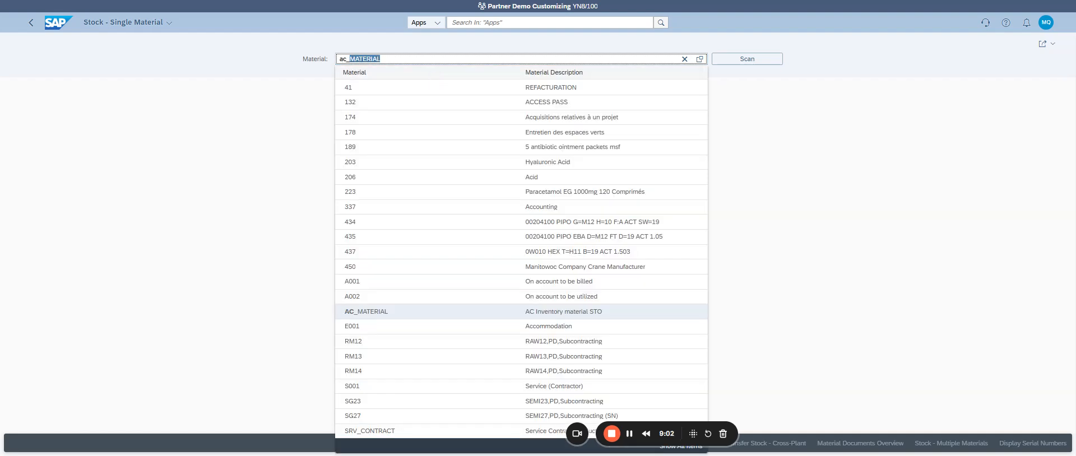
type("_material")
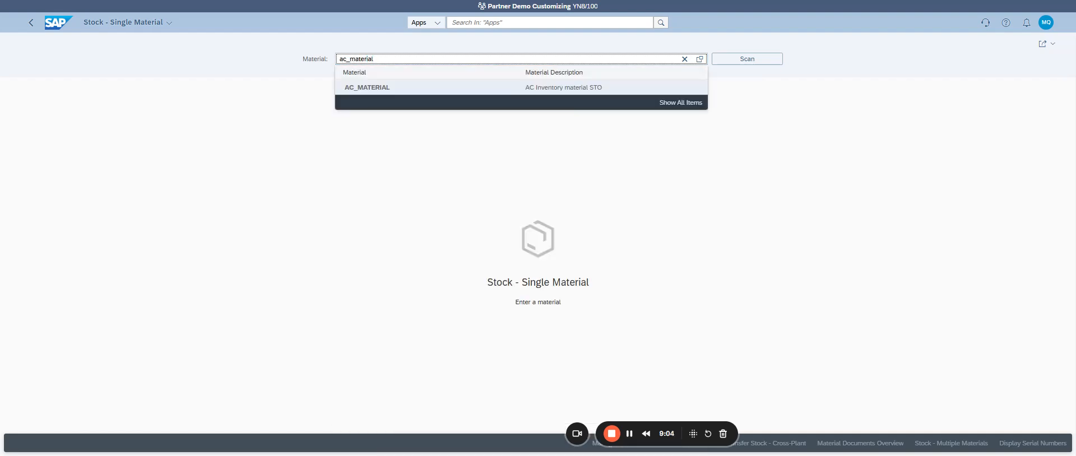
left_click(447, 90)
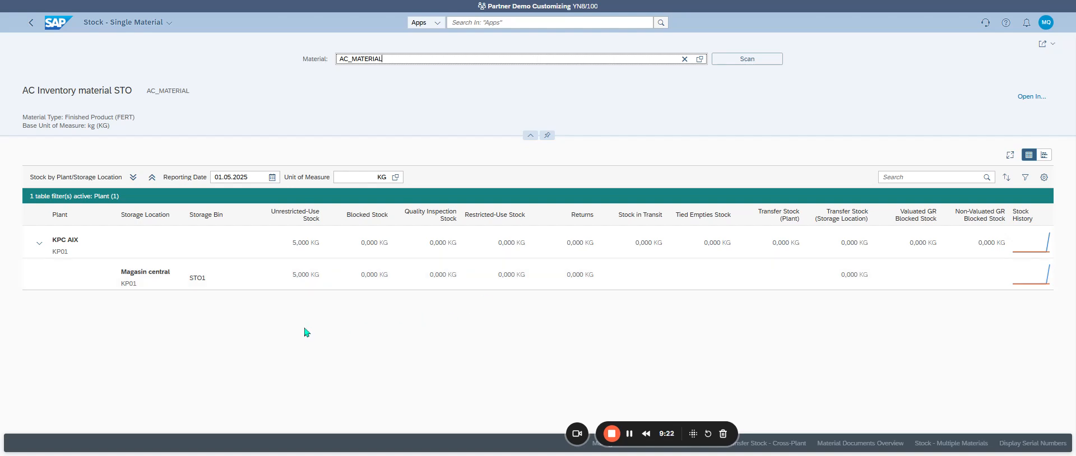
Step: Search the apps for "me23n" and open Display Purchase Order - Advanced
left_click(234, 6)
left_click(504, 25)
type("me")
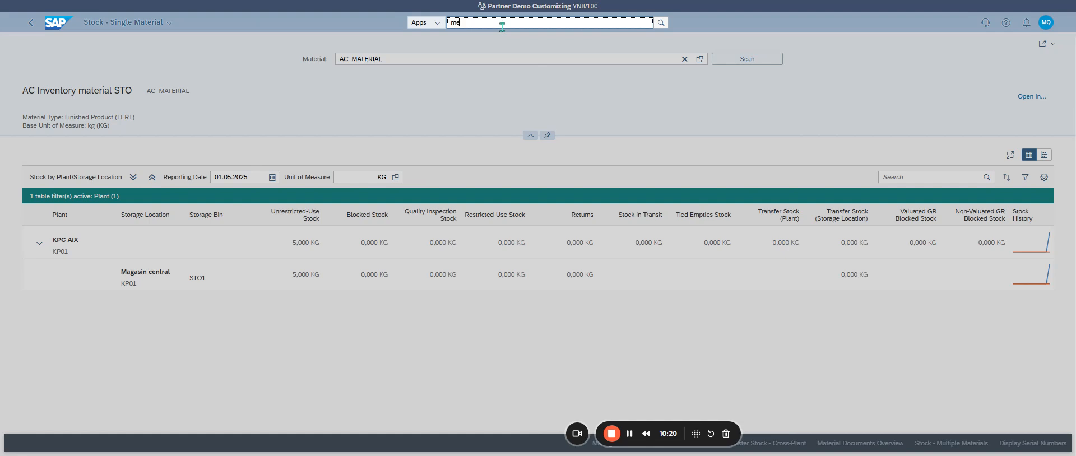
type("23n")
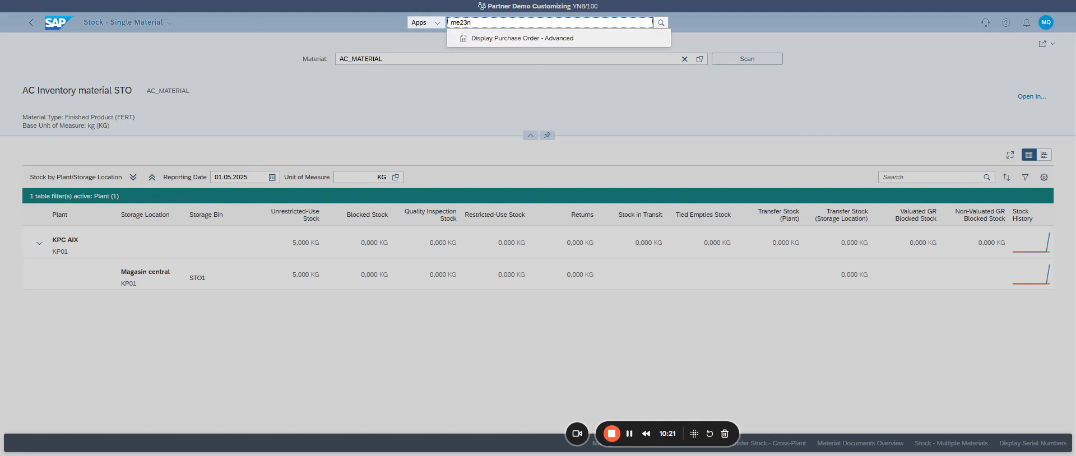
left_click(540, 45)
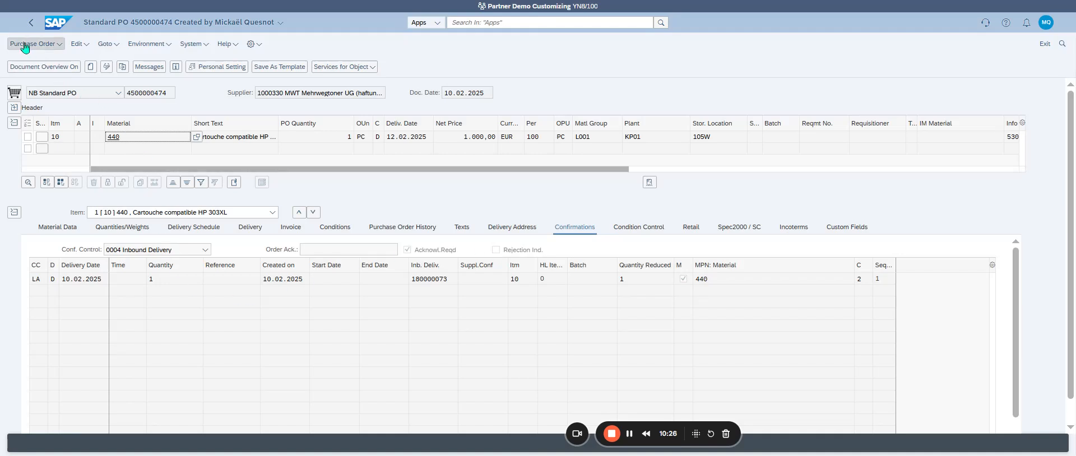
Step: List My purchase orders, load the second-to-last one and examine the purchase order history of its item 10
left_click(24, 67)
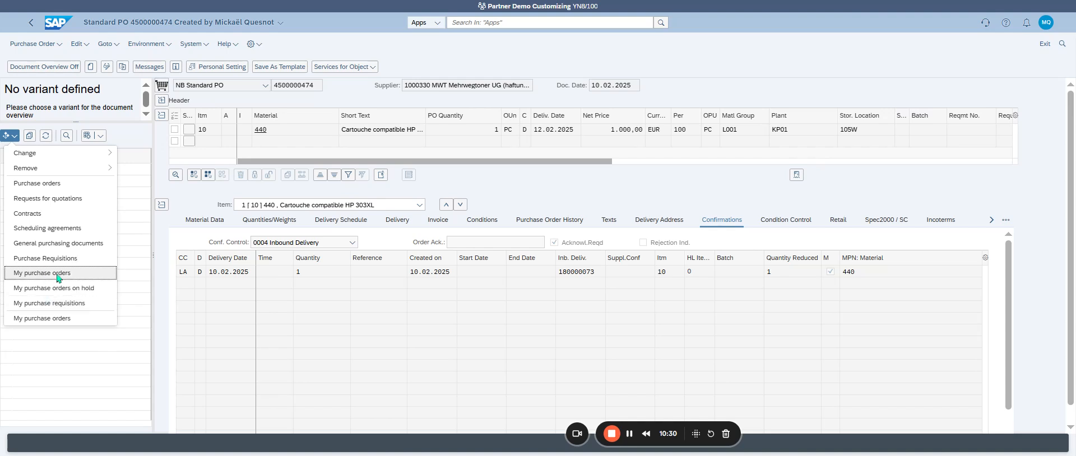
left_click(100, 317)
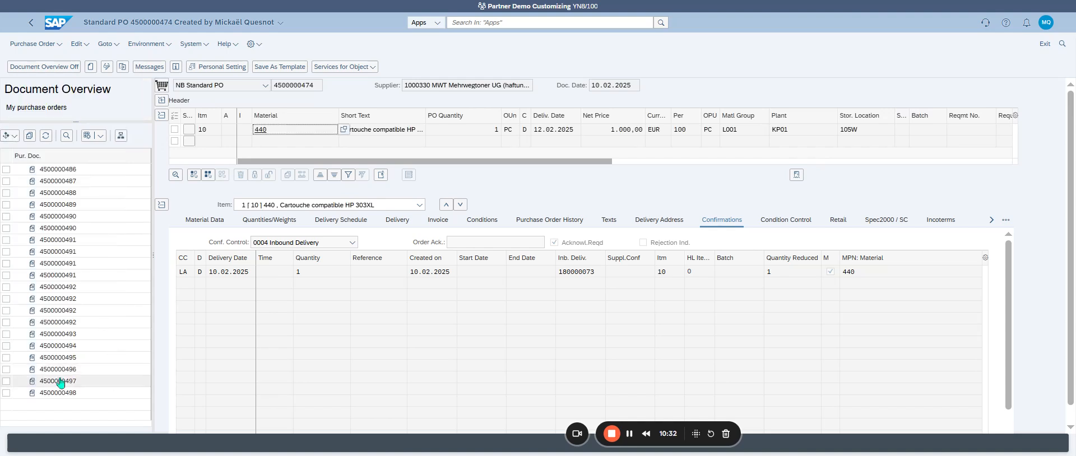
left_click(62, 382)
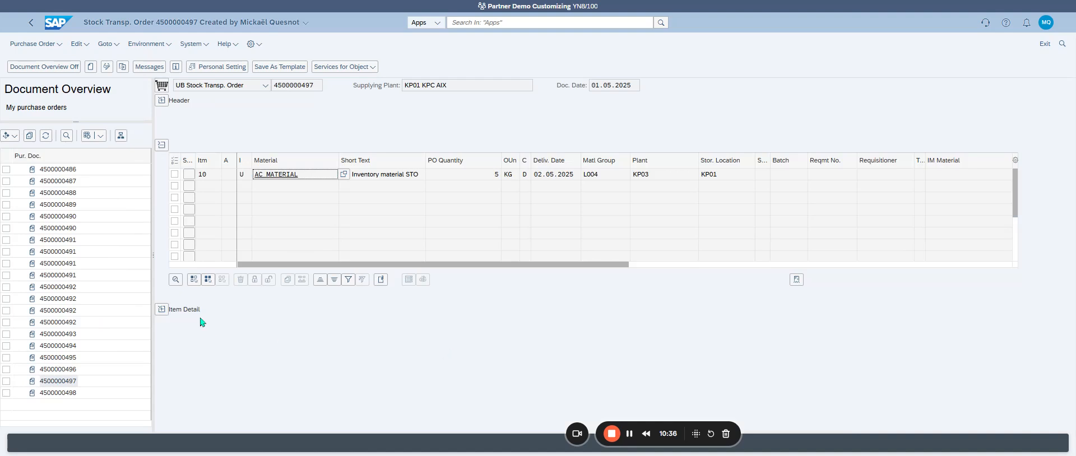
left_click(161, 309)
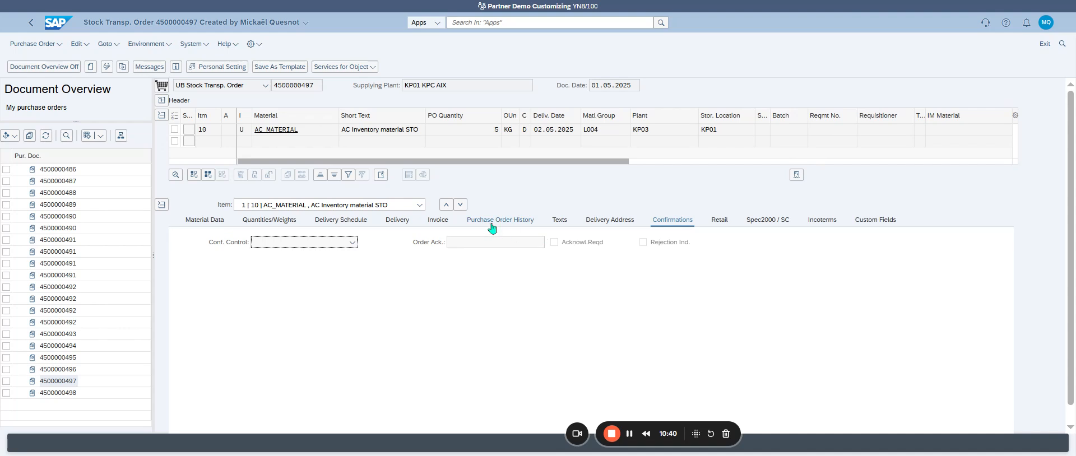
left_click(492, 223)
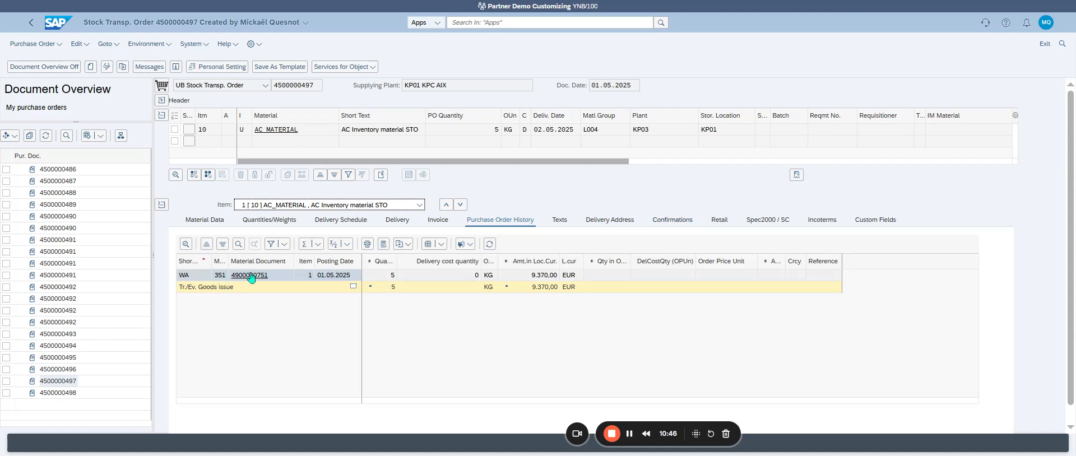
Step: Search the apps for "stock in tran" and open Overdue Materials - Stock in Transit
left_click(489, 23)
type("stock ")
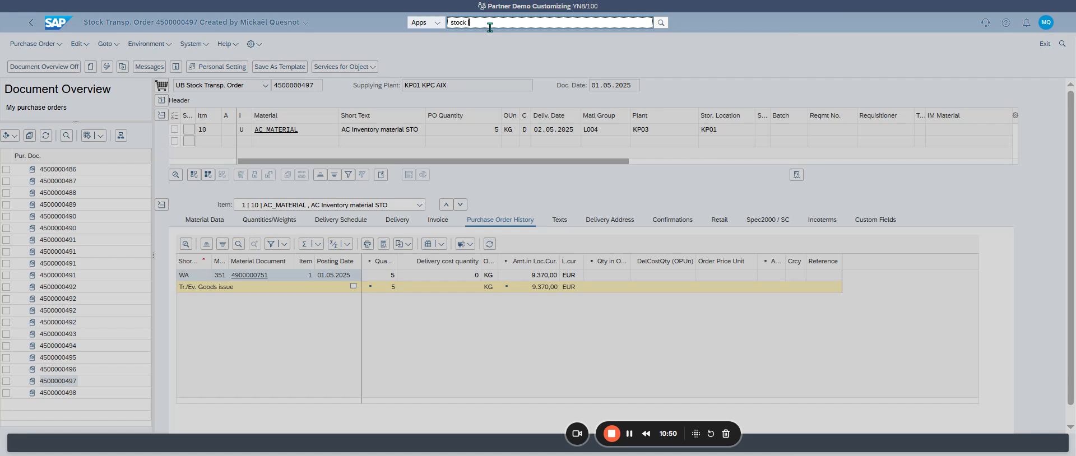
type("in tran")
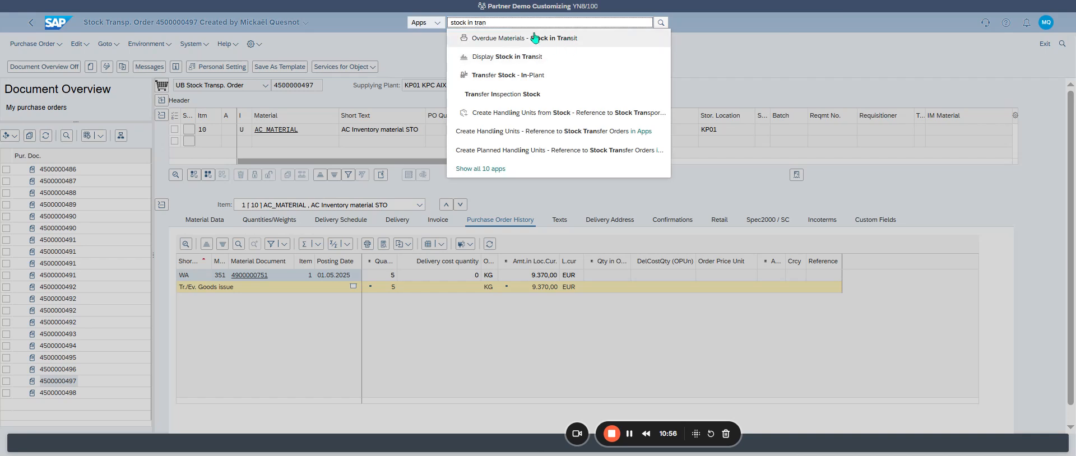
key("BackSpace")
key("BackSpace")
key("BackSpace")
key("BackSpace")
key("BackSpace")
key("BackSpace")
key("BackSpace")
key("BackSpace")
key("BackSpace")
key("BackSpace")
key("BackSpace")
key("BackSpace")
key("BackSpace")
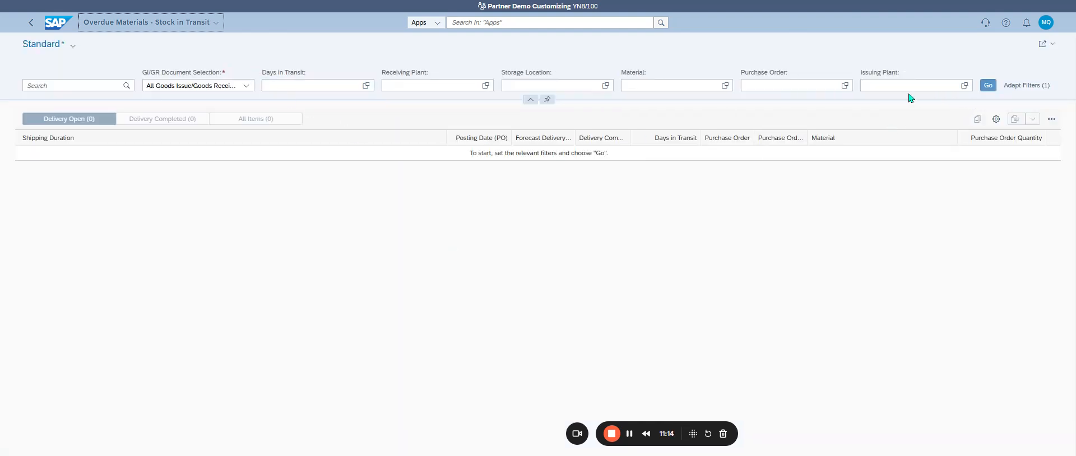
Step: List the stock in transit for AC_MATERIAL and examine the process flow of the first listed order item
left_click(644, 83)
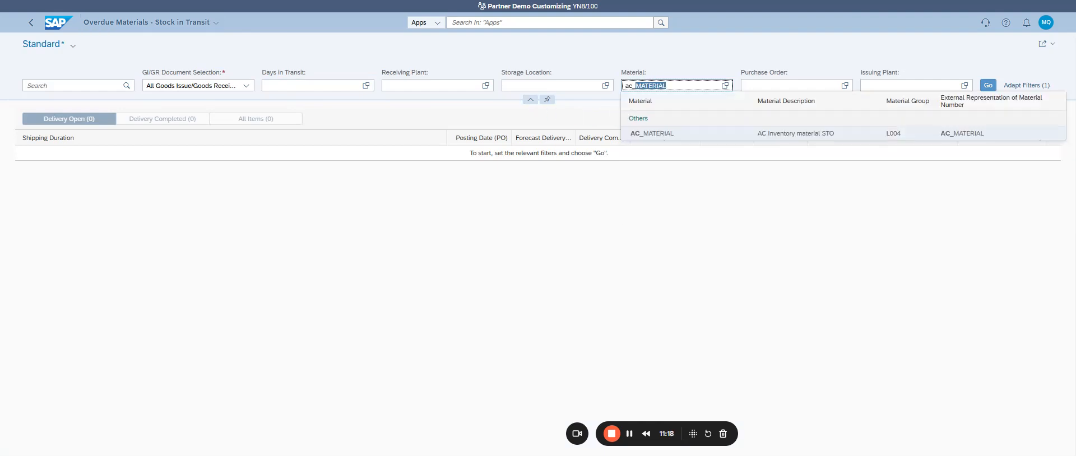
left_click(673, 140)
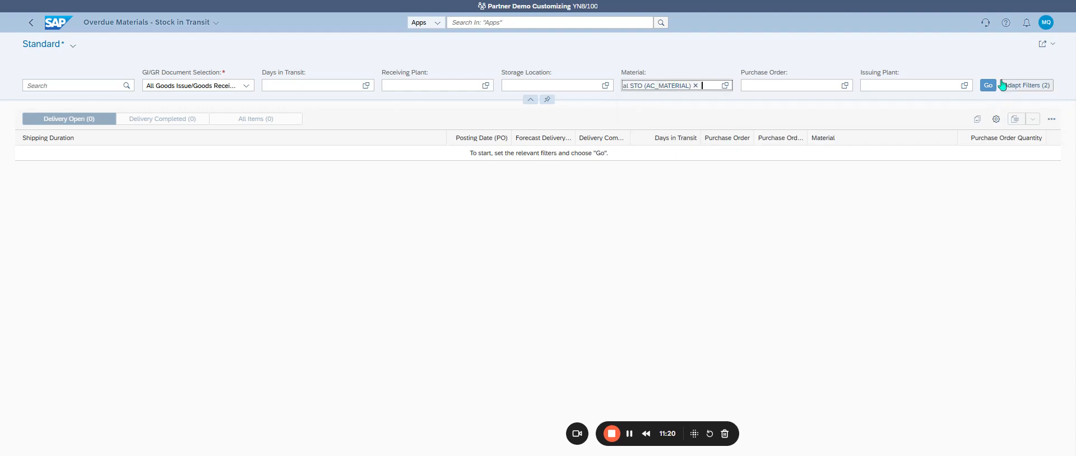
left_click(994, 89)
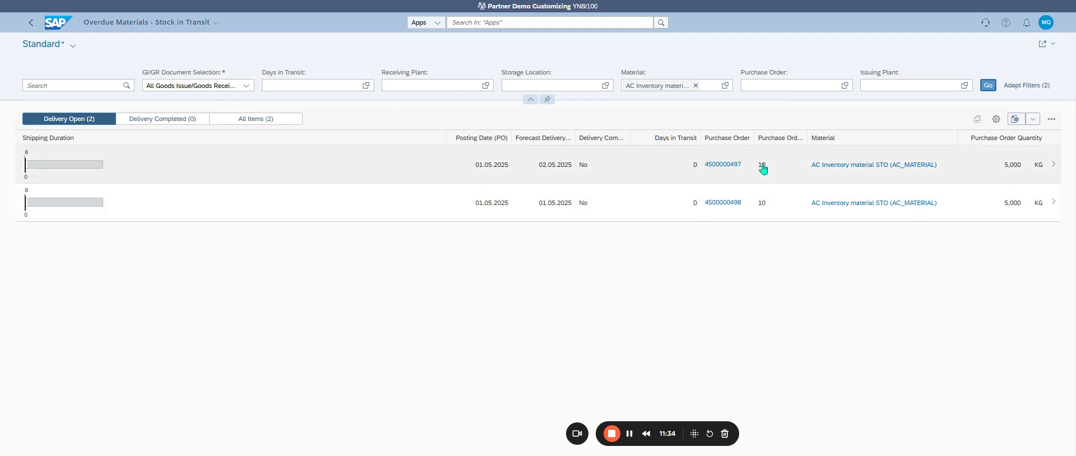
left_click(1048, 169)
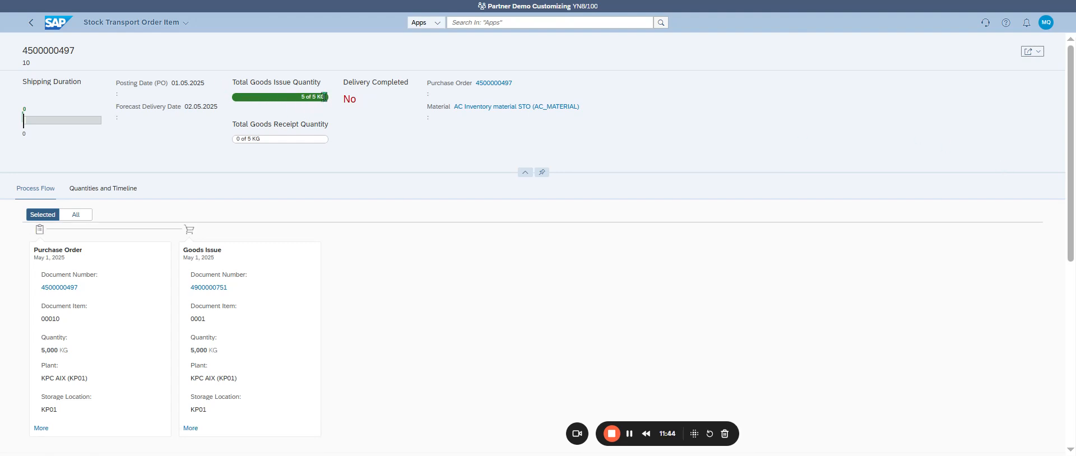
scroll(253, 334, "down", 2)
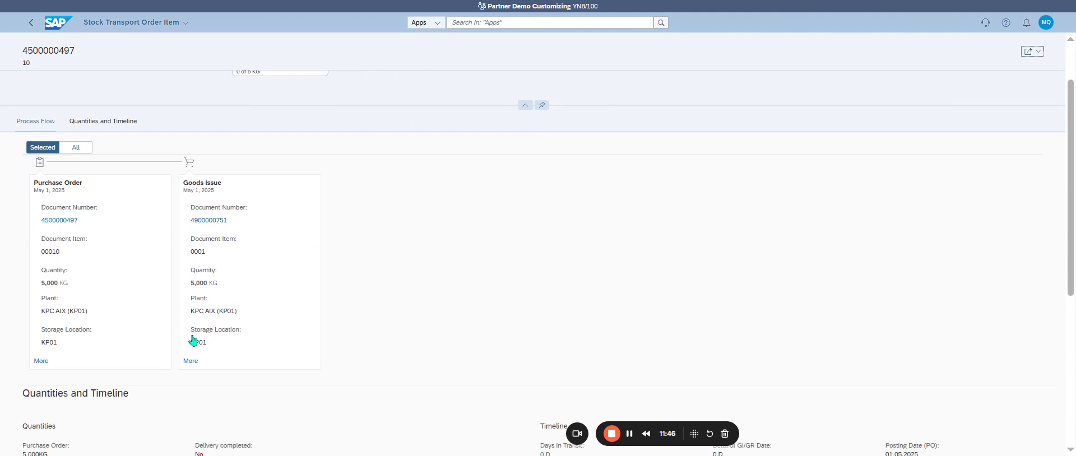